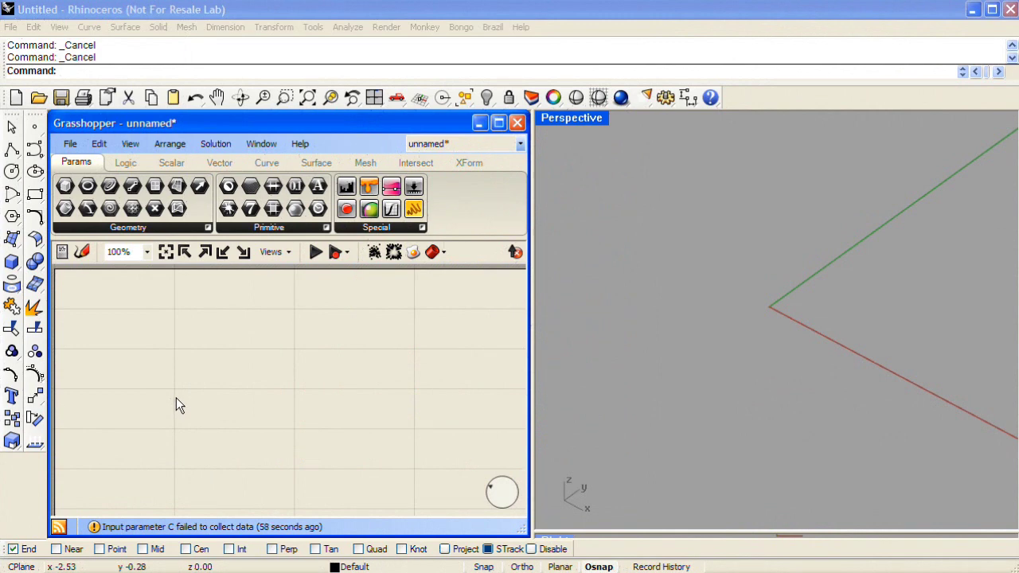
Place a Point XYZ component on the canvas
click(220, 163)
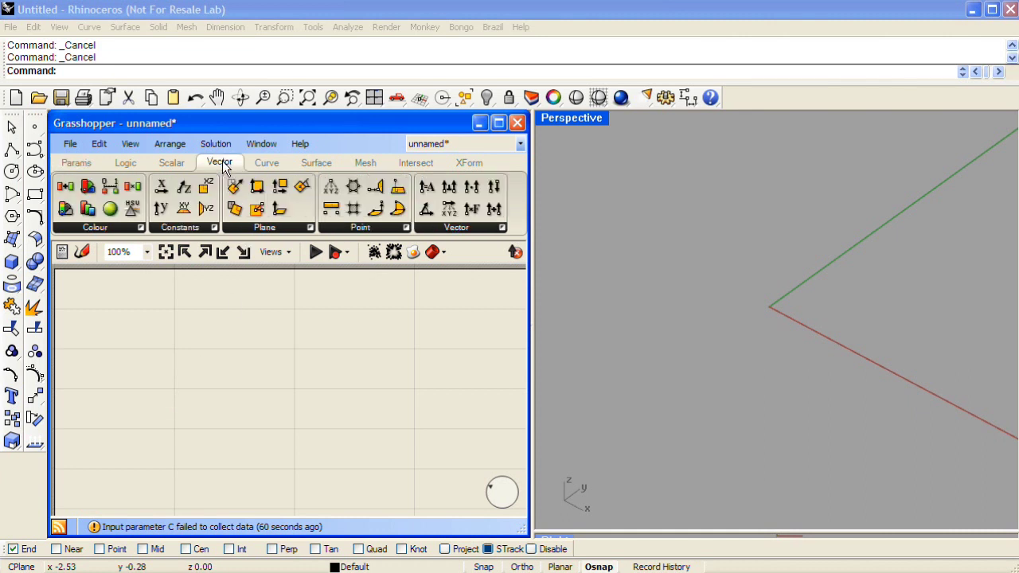
click(375, 230)
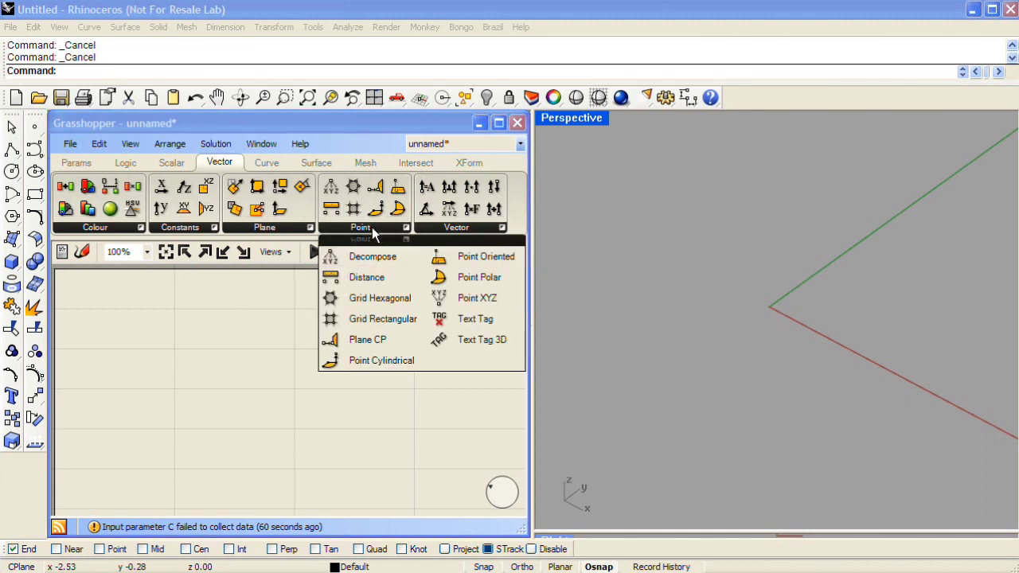
click(482, 302)
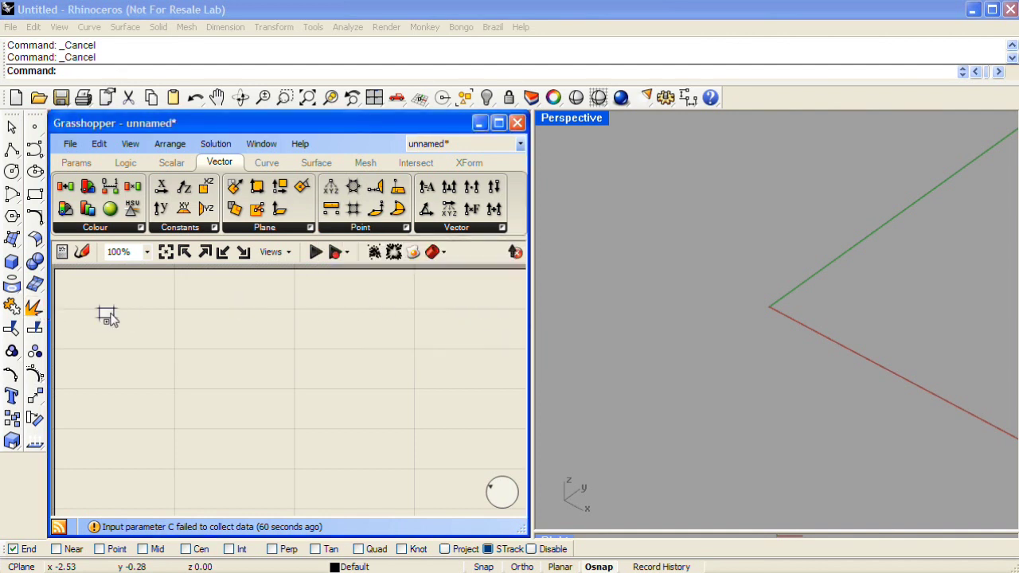
click(123, 316)
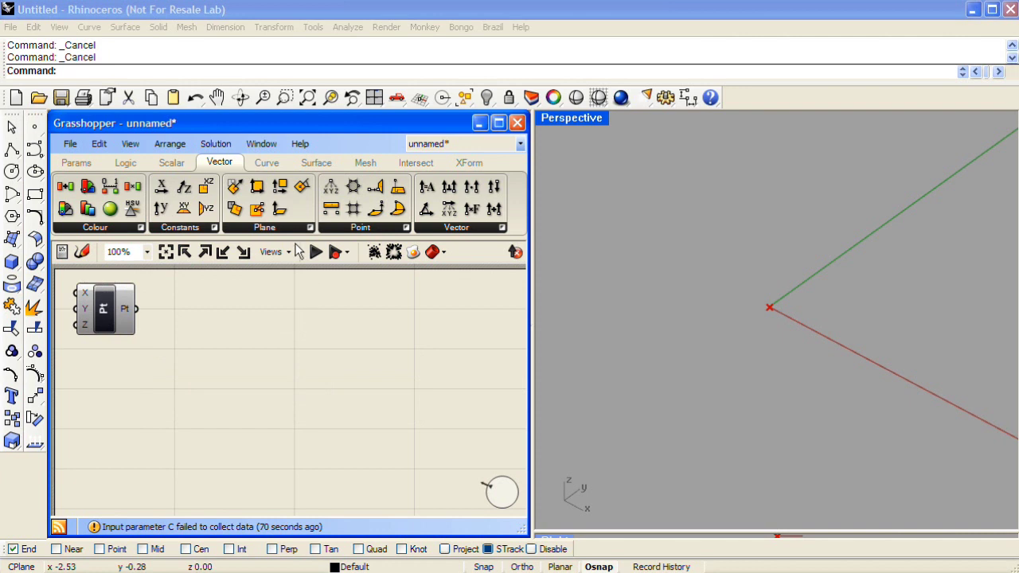
Add a Circle CNR component and wire the point into its centre input
click(266, 167)
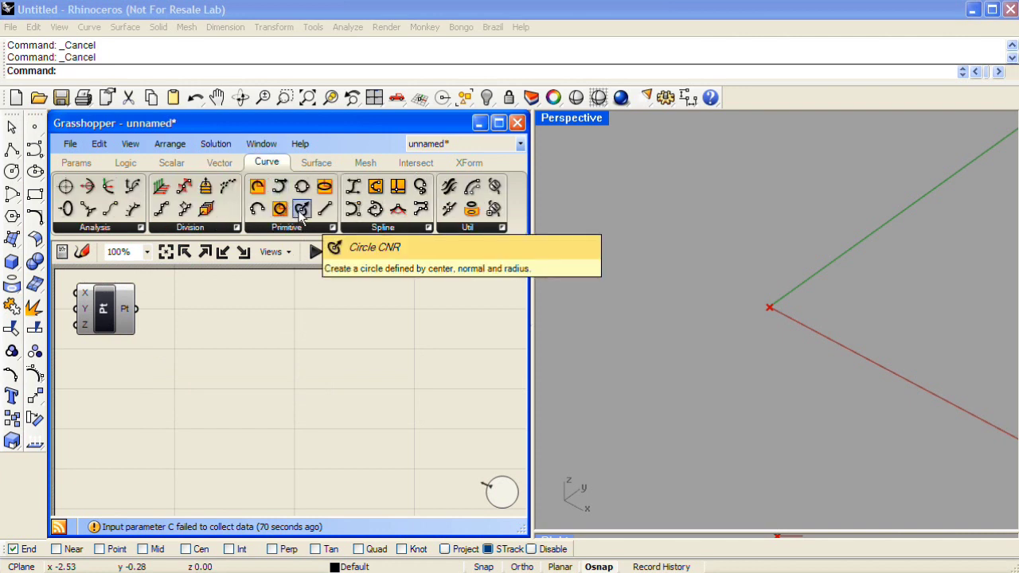
drag(301, 209, 203, 337)
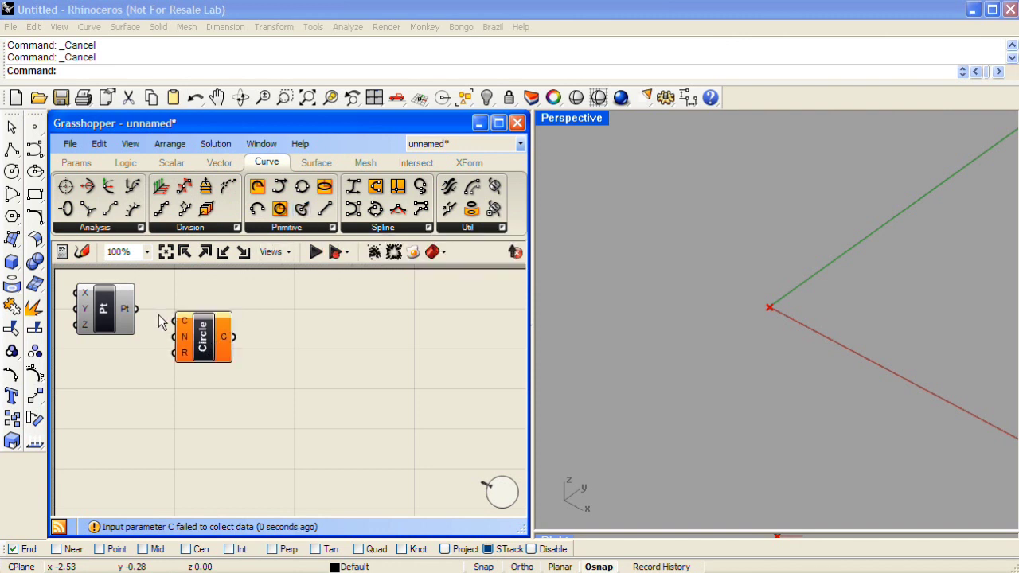
drag(136, 310, 229, 331)
click(385, 383)
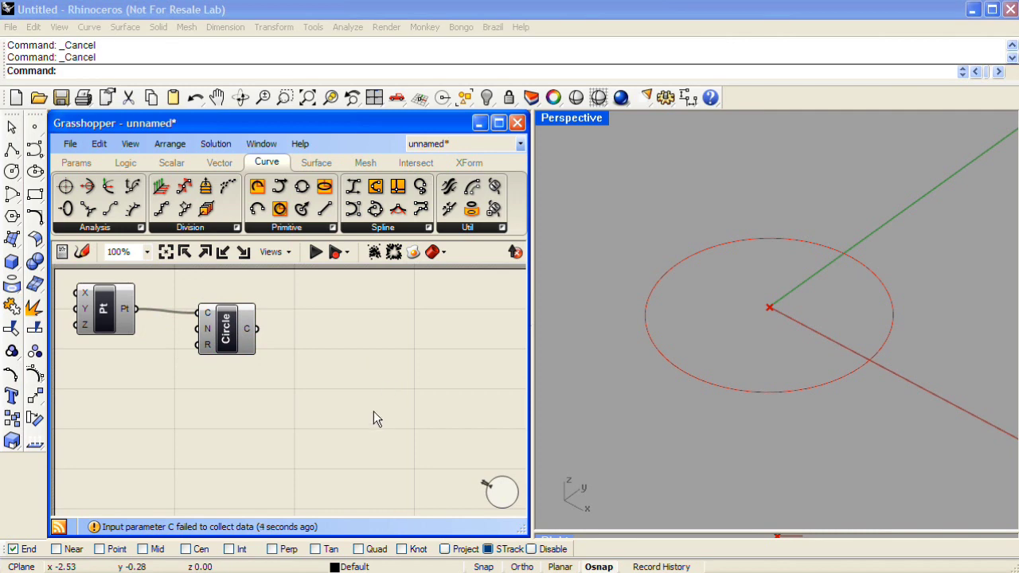
Add a number slider that drives the circle's radius
click(80, 163)
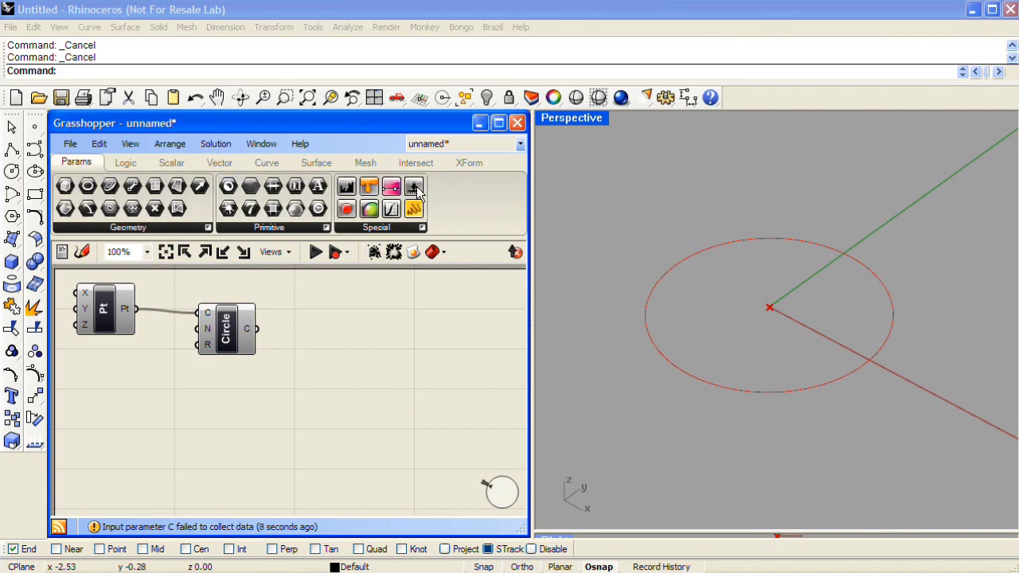
drag(418, 191, 284, 339)
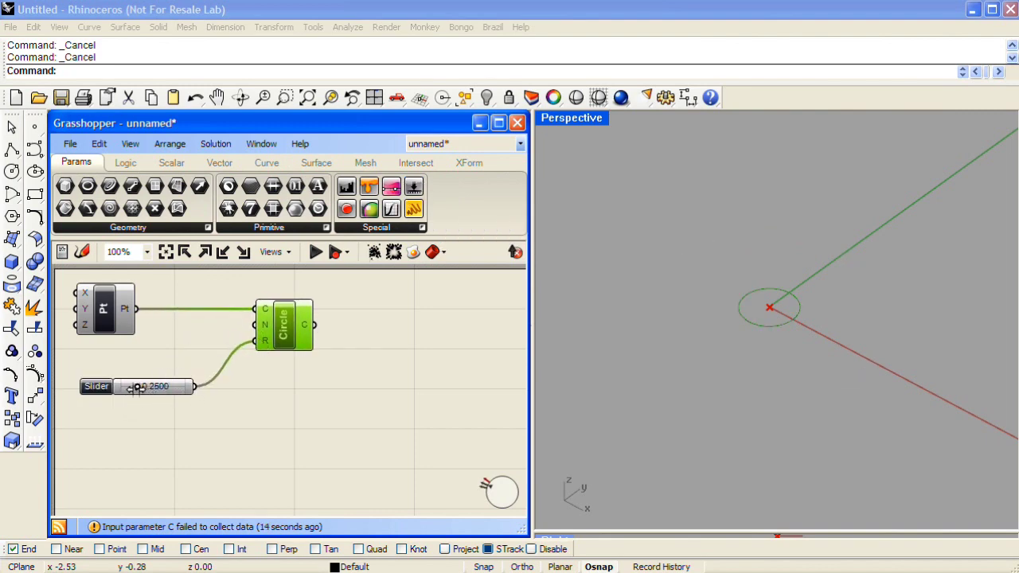
mouse_move(137, 386)
mouse_down()
mouse_move(159, 386)
mouse_move(128, 386)
mouse_move(188, 386)
mouse_move(145, 386)
mouse_move(157, 387)
mouse_up()
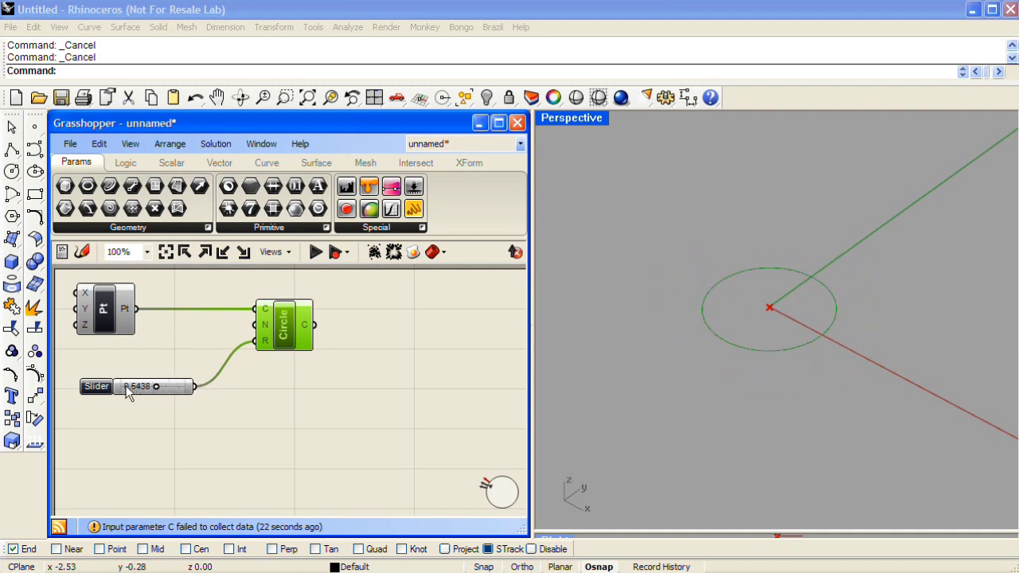
Set the slider's range to 0–10 and its value to 0.9375
double_click(127, 394)
click(114, 384)
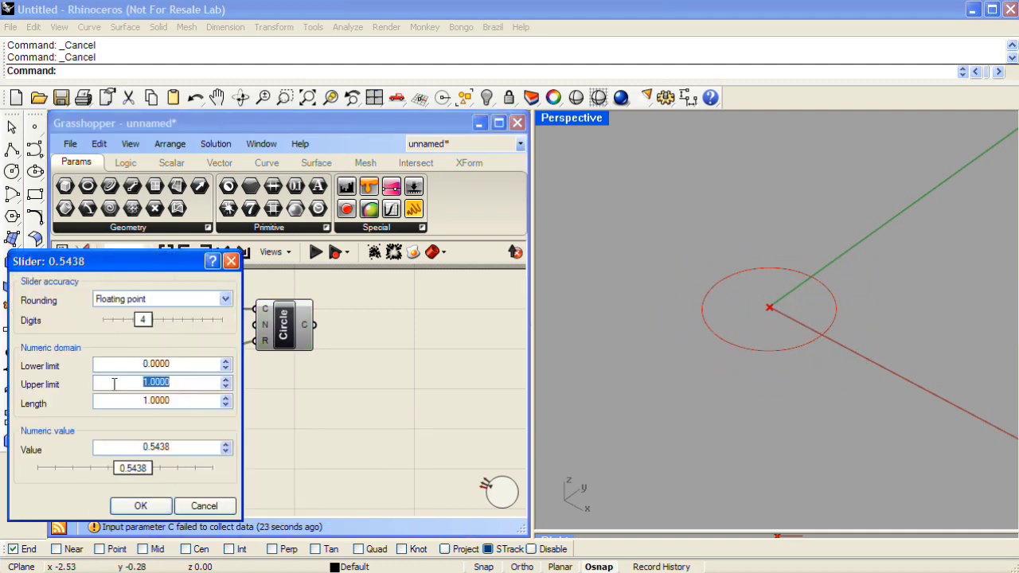
text(10)
click(140, 506)
mouse_move(130, 389)
mouse_down()
mouse_move(139, 386)
mouse_move(127, 386)
mouse_up()
click(297, 427)
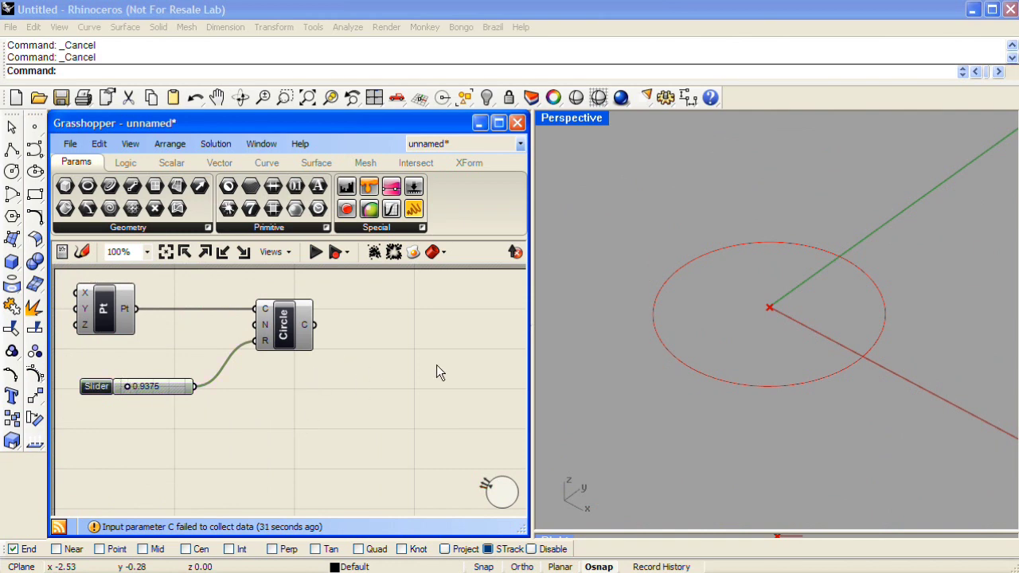
Add an Evaluate Curve component and feed the circle into its curve input
right_drag(775, 322, 746, 316)
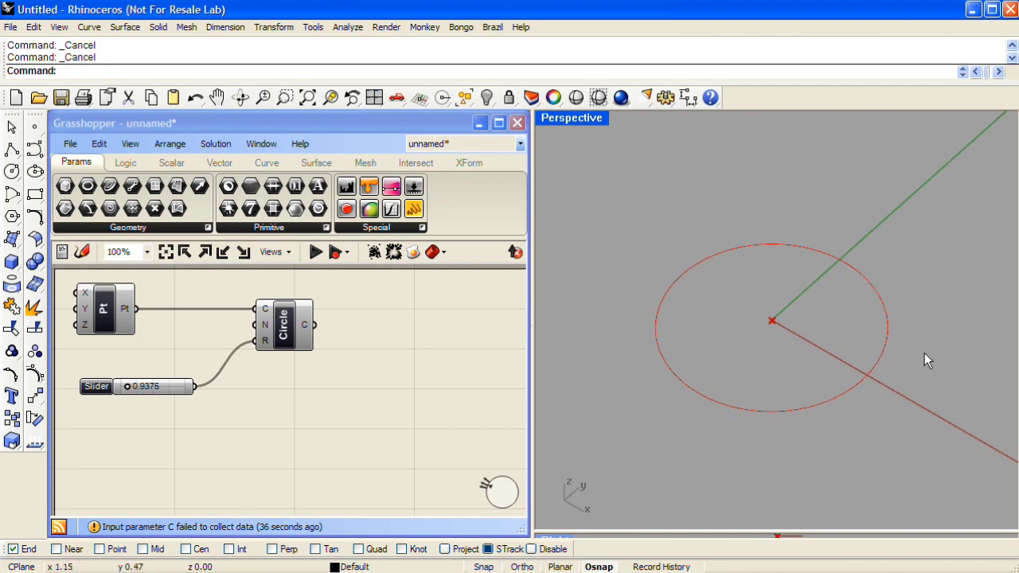
click(266, 163)
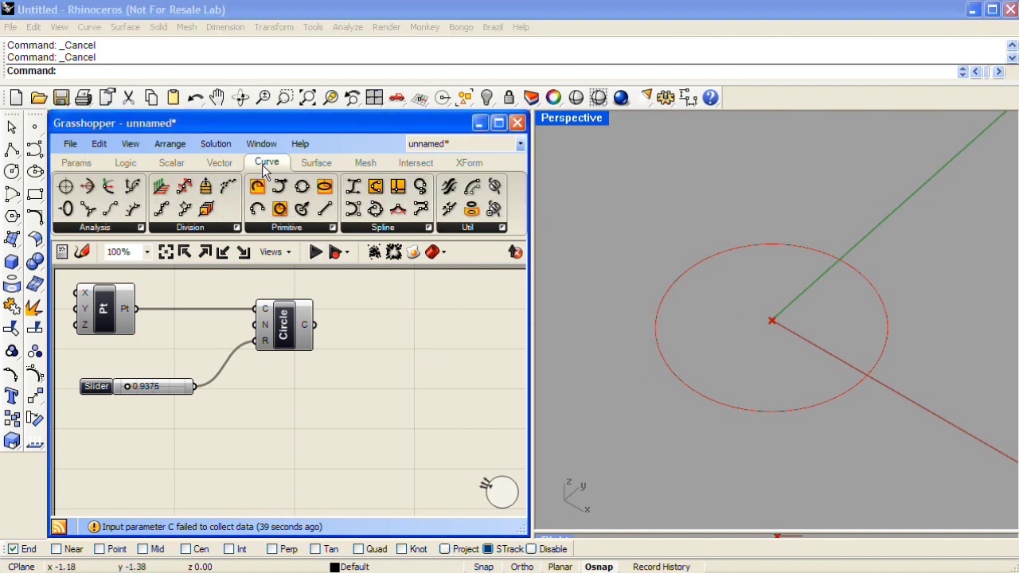
click(107, 229)
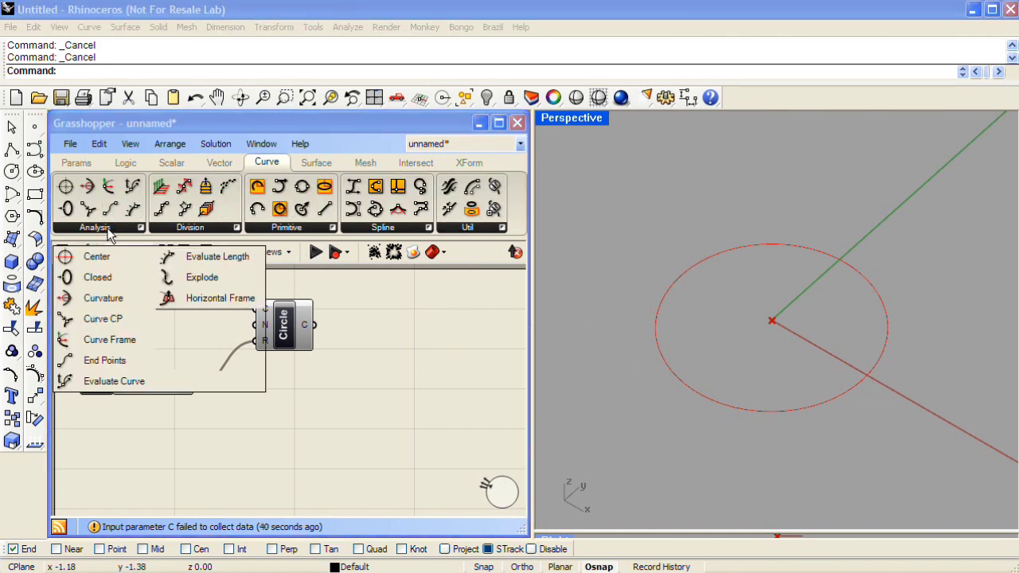
click(114, 381)
click(374, 350)
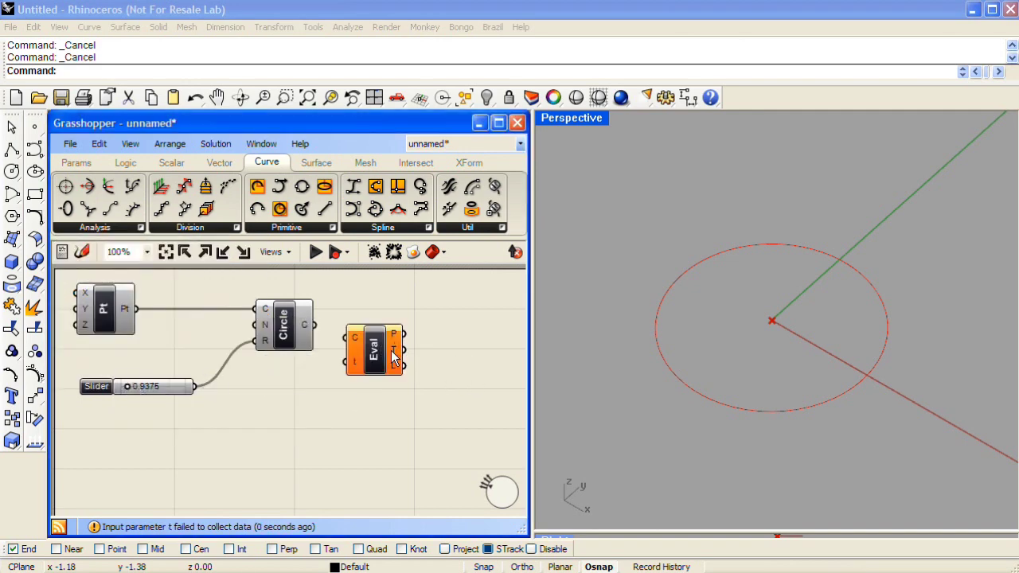
drag(322, 325, 403, 346)
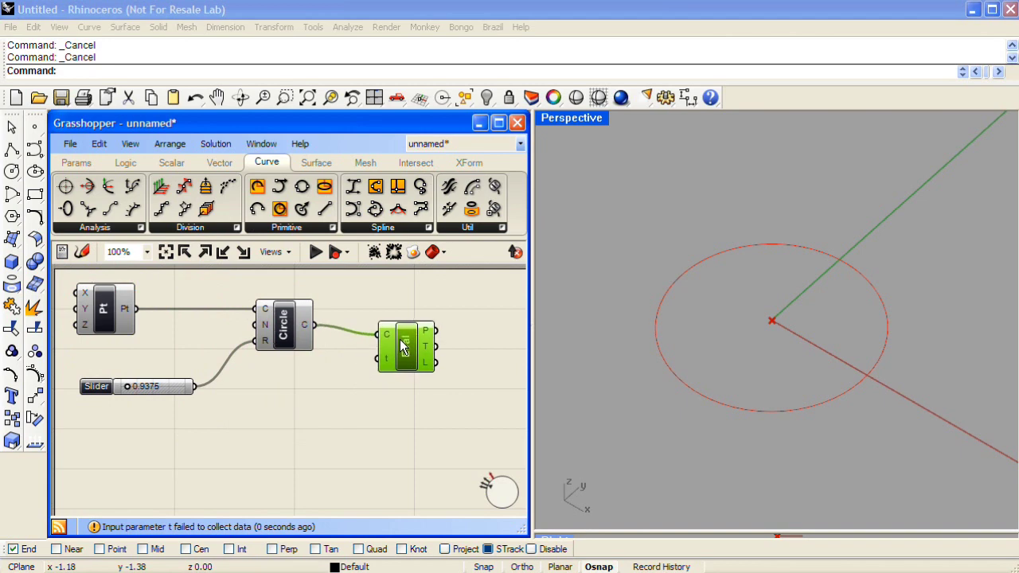
click(427, 402)
Add a second number slider for the evaluation parameter t, set to 0.3813
click(78, 164)
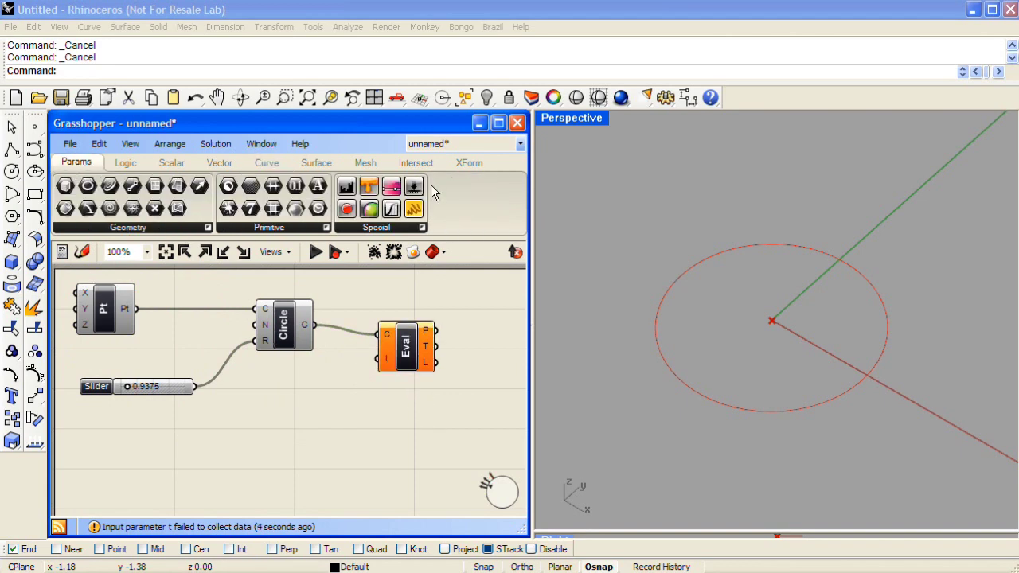
drag(420, 191, 436, 353)
mouse_move(310, 396)
mouse_down()
mouse_move(363, 396)
mouse_move(285, 395)
mouse_move(363, 396)
mouse_move(294, 396)
mouse_move(362, 396)
mouse_move(316, 395)
mouse_up()
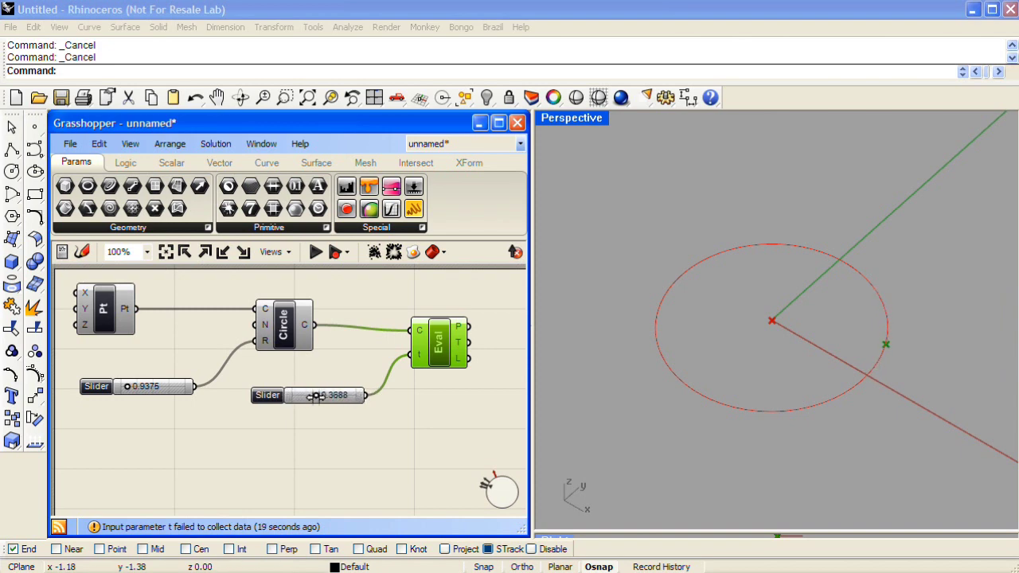
right_click(420, 329)
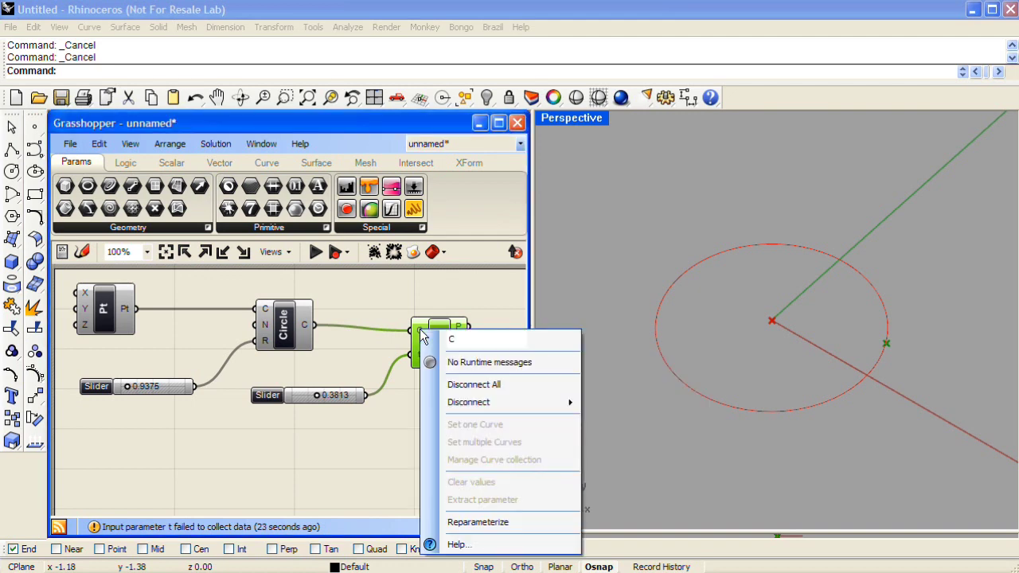
Reparameterize the curve input, set the t slider to 0.5313, and zoom out to fit
click(514, 523)
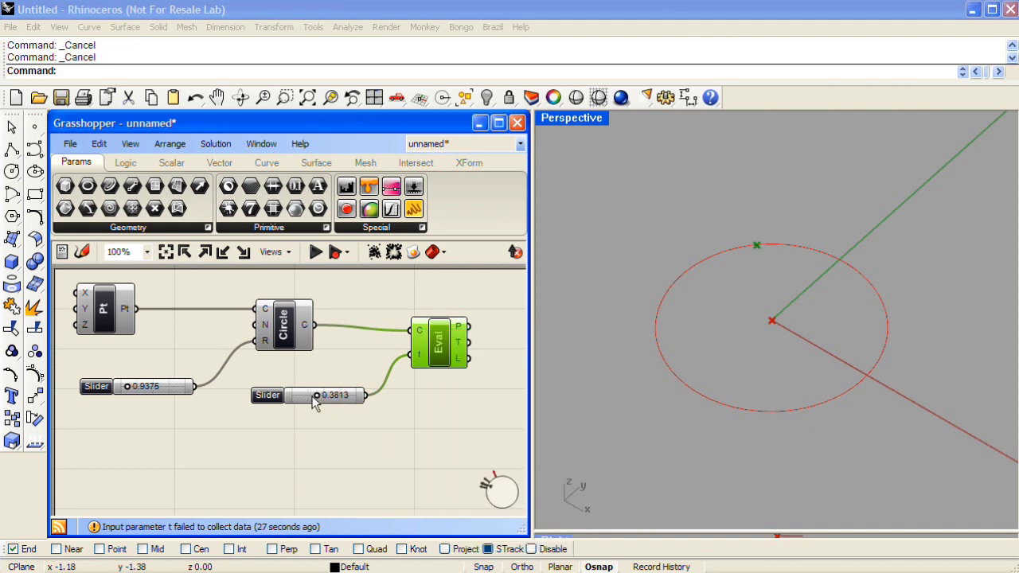
mouse_move(316, 397)
mouse_down()
mouse_move(299, 395)
mouse_move(374, 394)
mouse_move(308, 396)
mouse_move(328, 395)
mouse_up()
click(398, 430)
scroll(403, 416, down, 2)
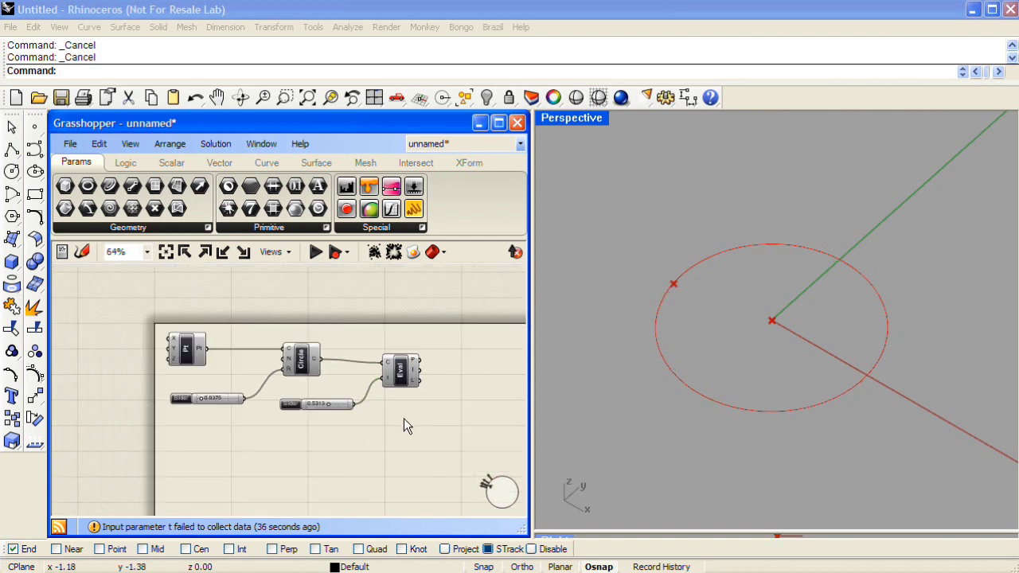
right_drag(404, 426, 311, 370)
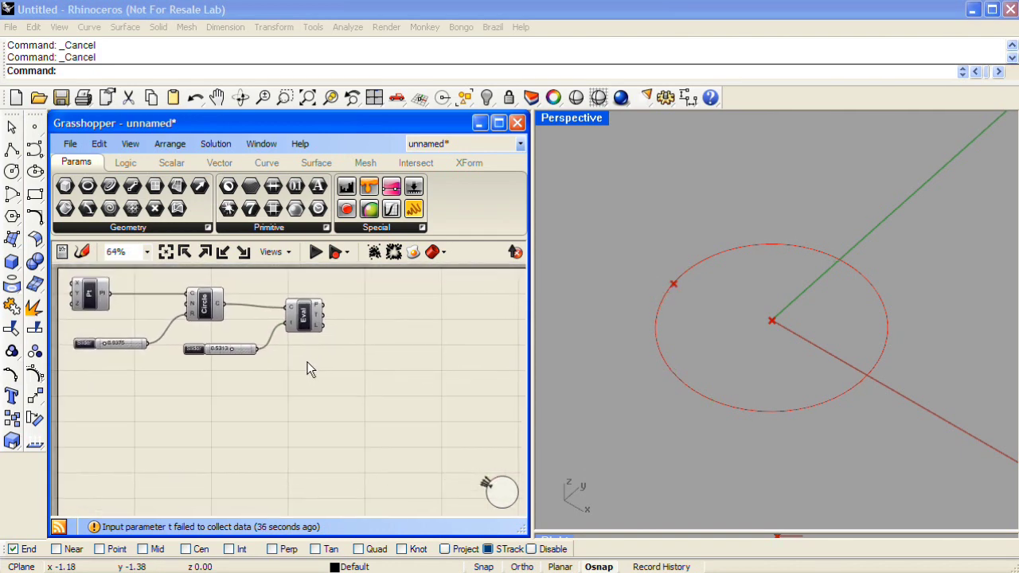
click(220, 164)
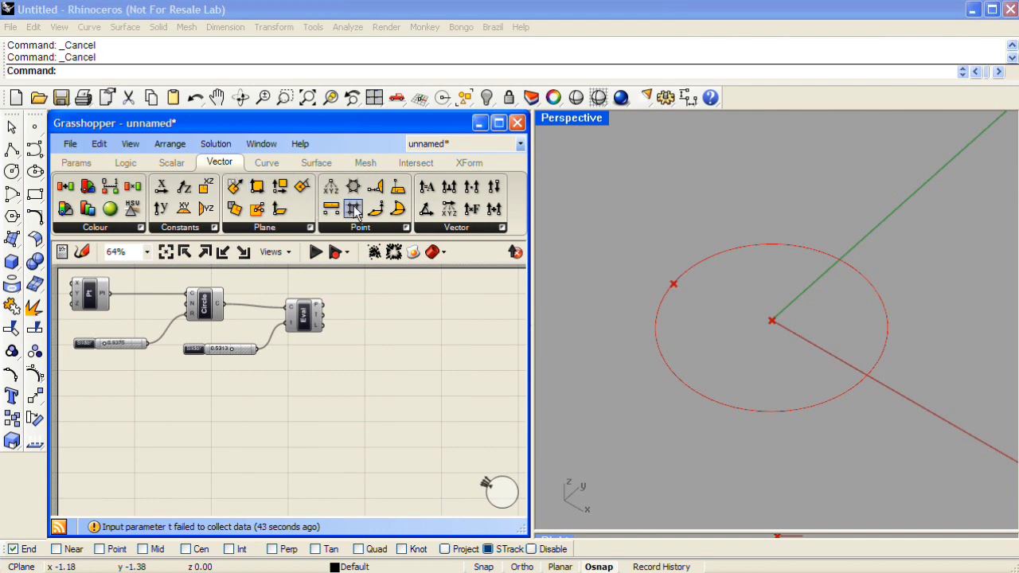
Place a Rectangular Grid component below the slider, previewing grid points around the circle
drag(354, 209, 260, 446)
right_drag(281, 468, 271, 462)
scroll(247, 422, up, 4)
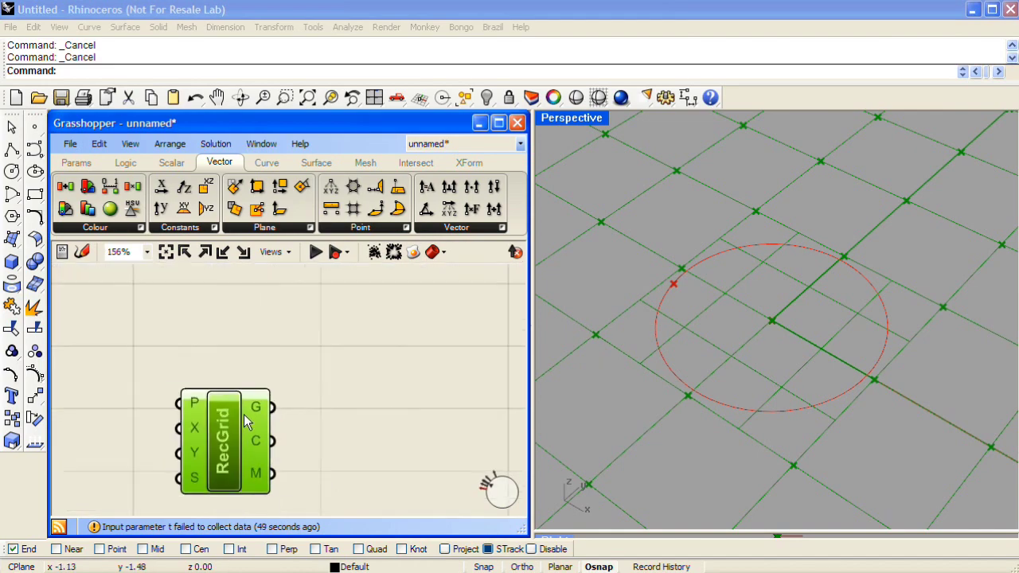
scroll(764, 398, down, 3)
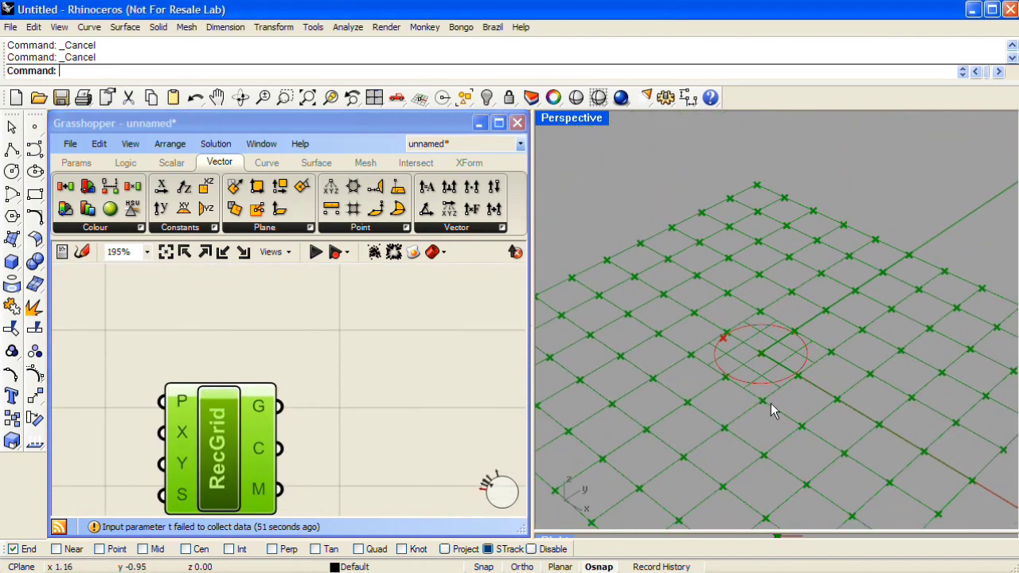
right_drag(770, 404, 730, 337)
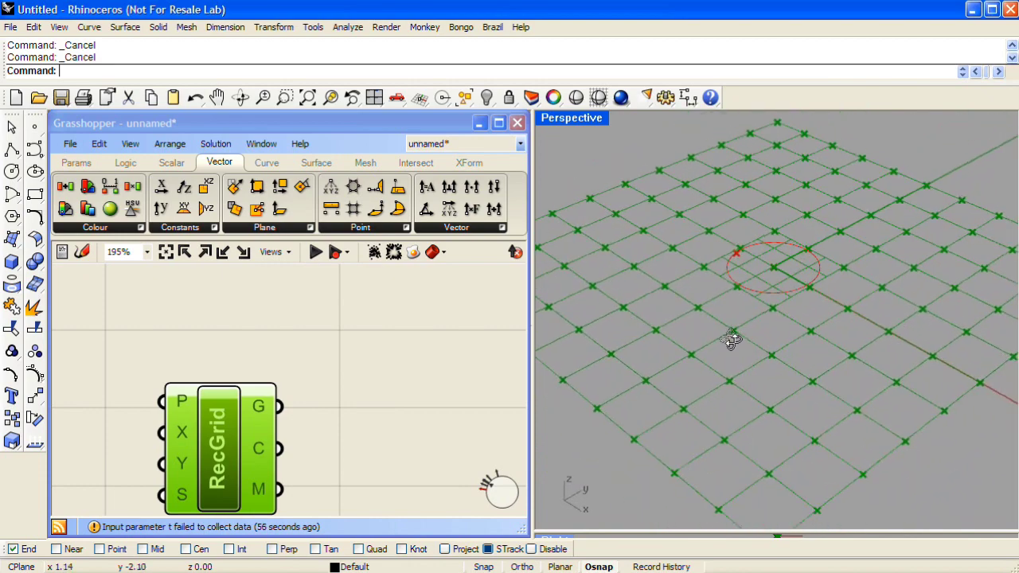
scroll(338, 453, down, 4)
right_drag(331, 434, 279, 475)
drag(236, 479, 211, 460)
click(294, 447)
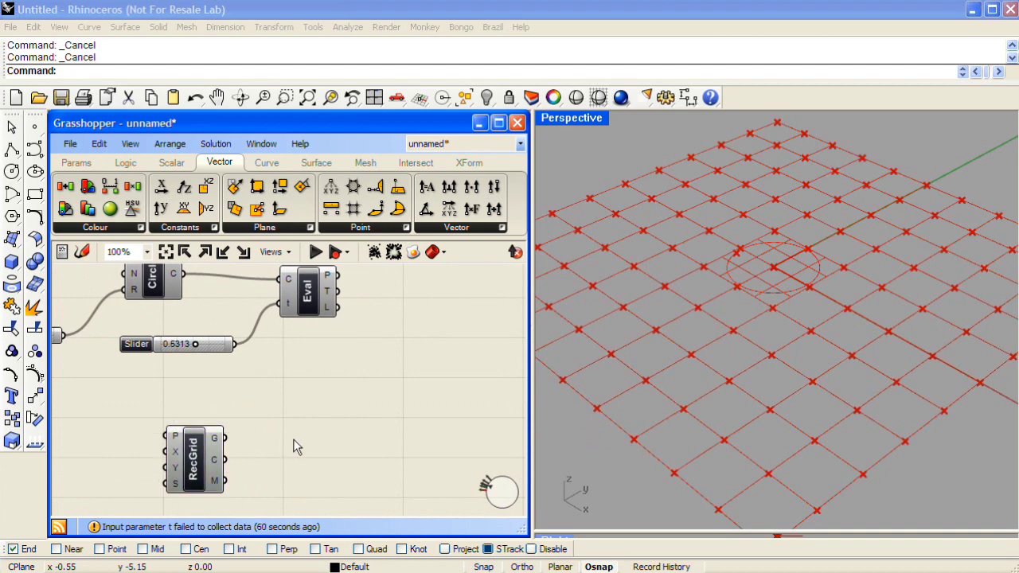
Add a second Circle CNR using the RecGrid points as centres
click(266, 163)
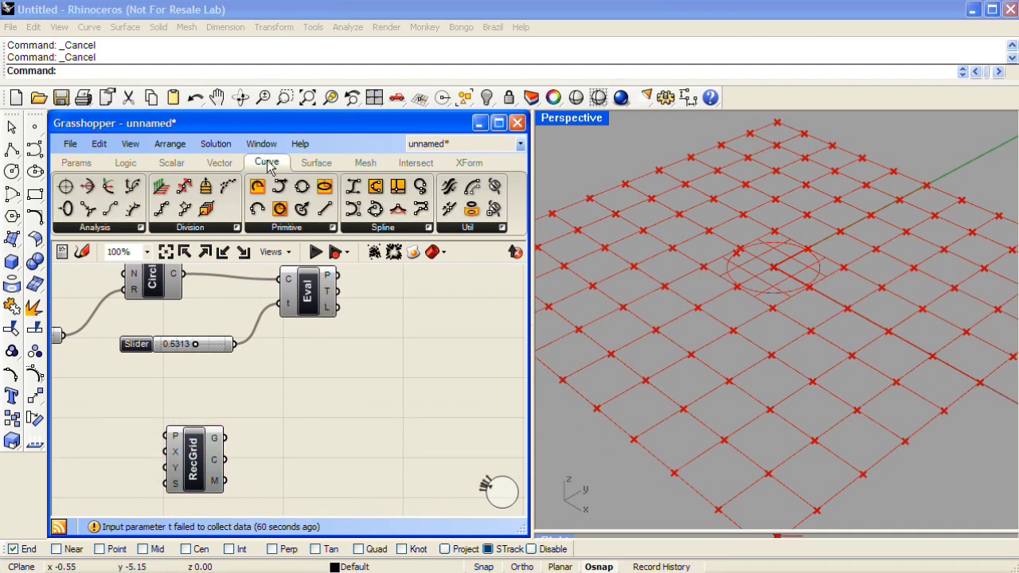
drag(304, 211, 391, 385)
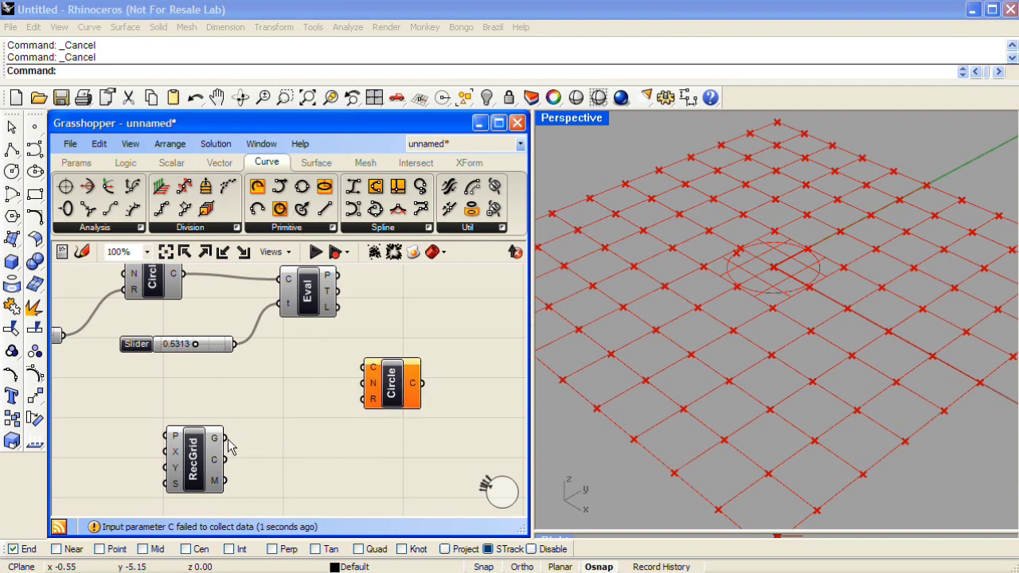
drag(227, 440, 404, 387)
click(401, 439)
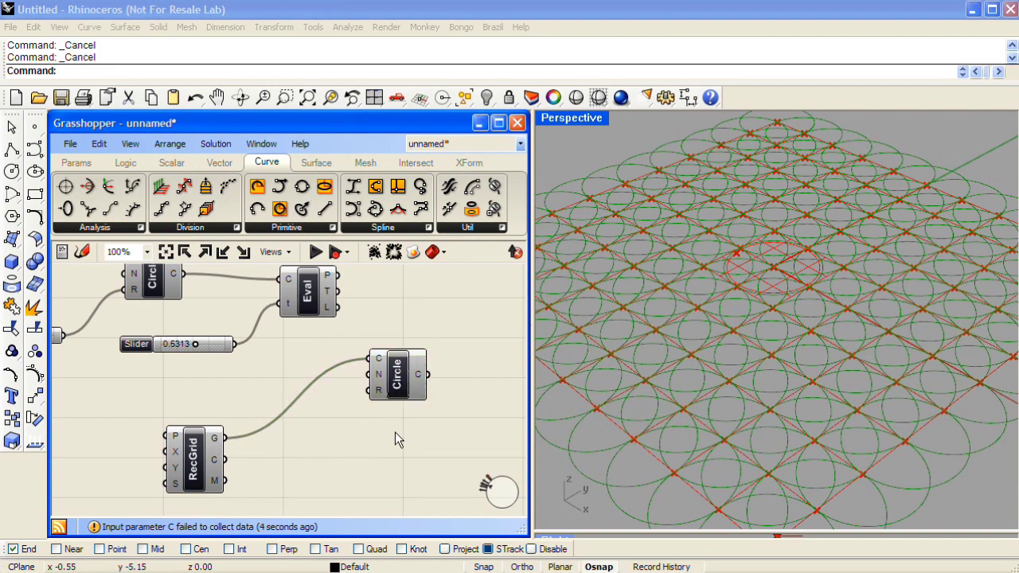
Turn off the RecGrid component's preview
right_click(196, 456)
click(230, 478)
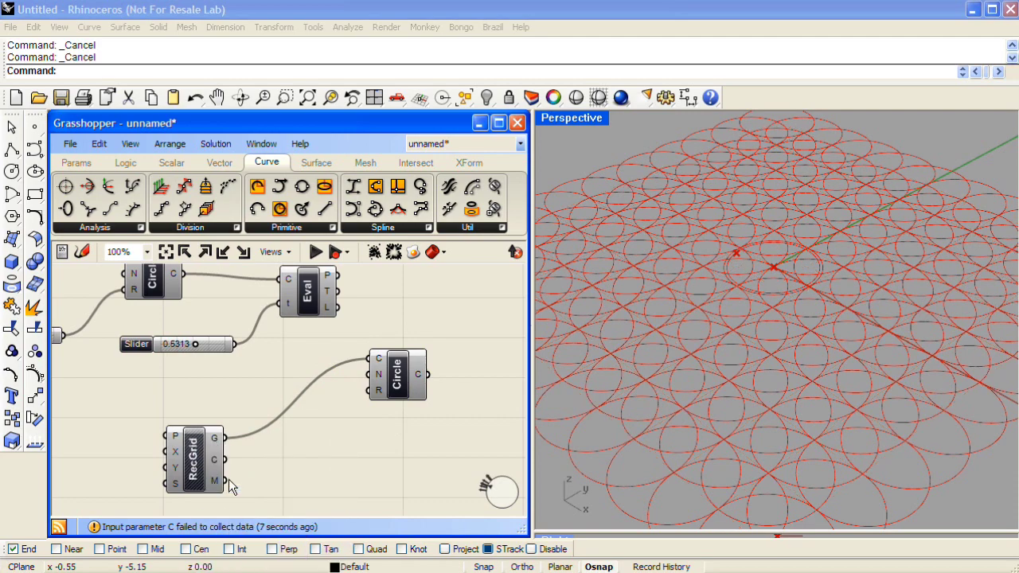
click(398, 390)
Set the base circle radius slider to 3.3125 and rearrange the components
click(396, 444)
right_drag(701, 308, 741, 291)
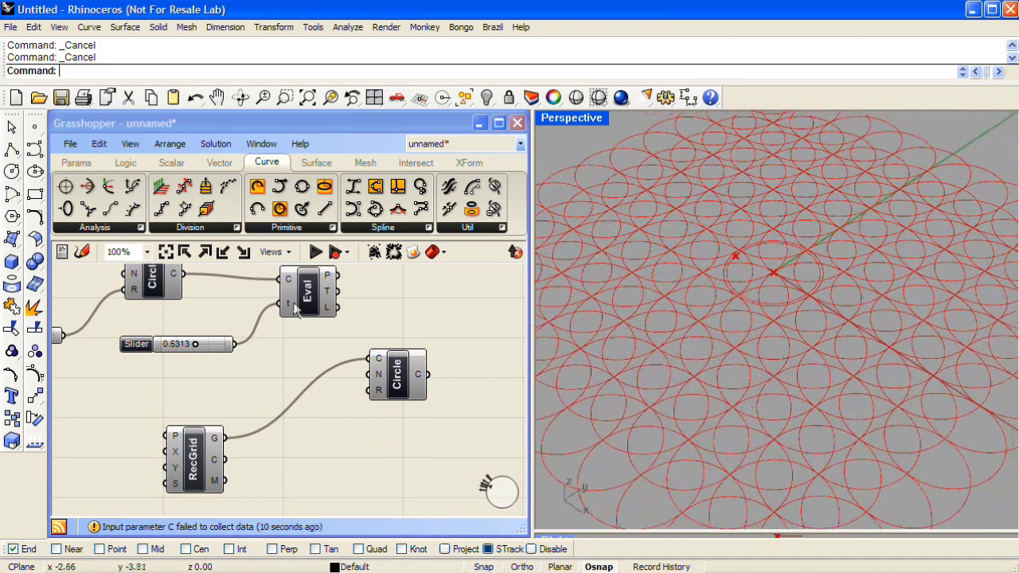
right_drag(114, 366, 208, 368)
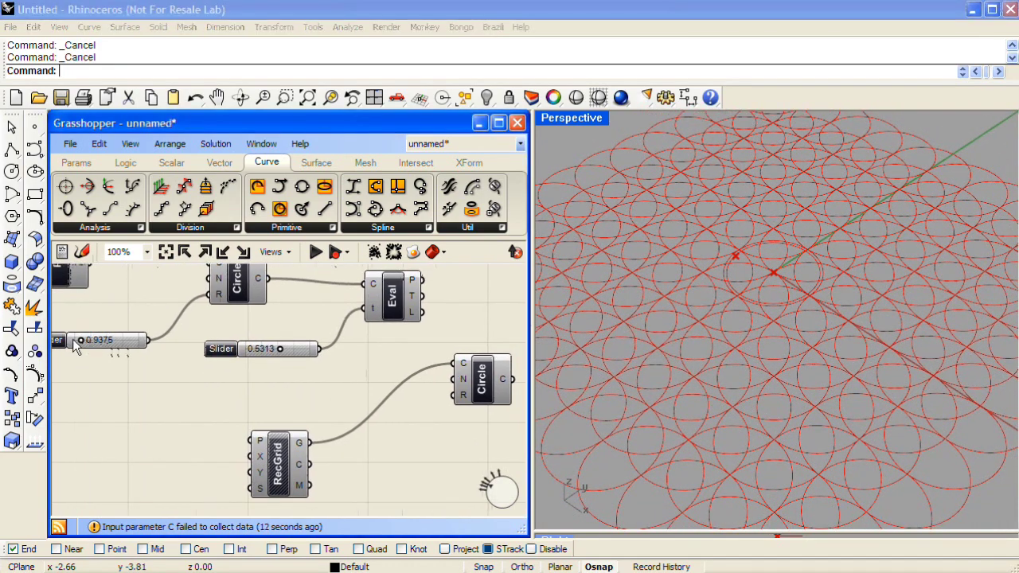
drag(80, 341, 97, 341)
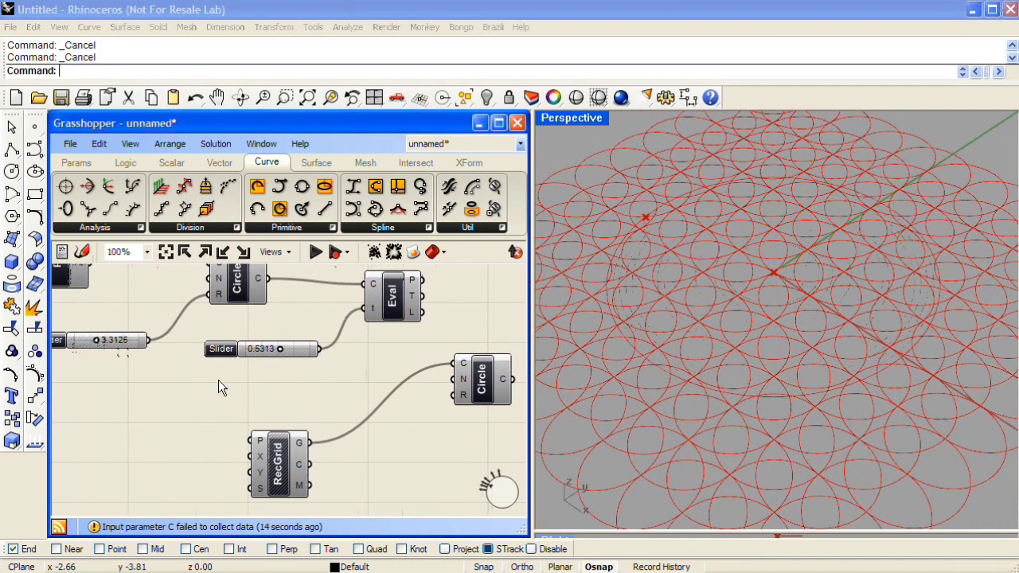
right_drag(369, 392, 282, 401)
drag(392, 386, 462, 404)
click(410, 433)
scroll(408, 430, down, 2)
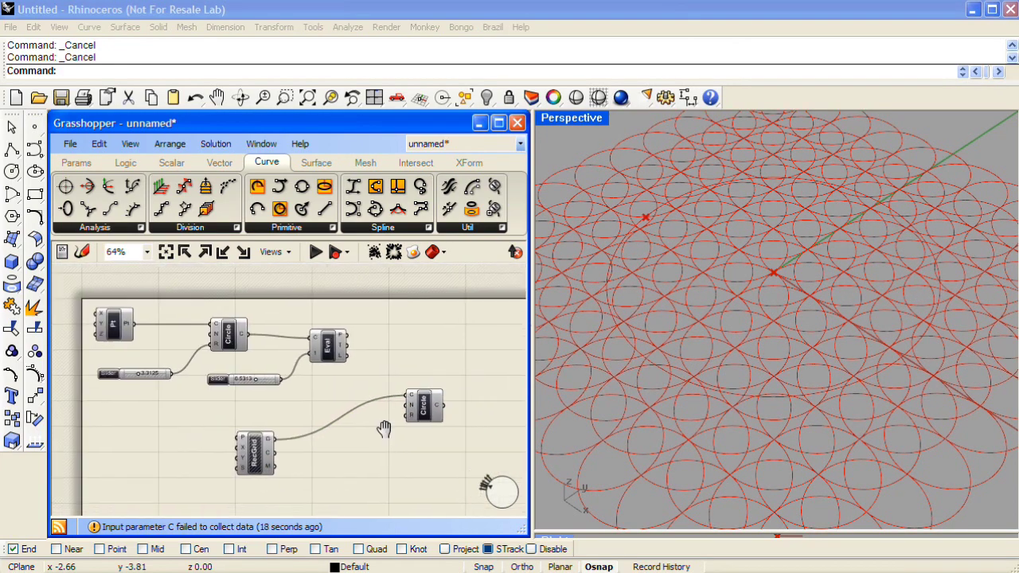
right_drag(407, 430, 359, 422)
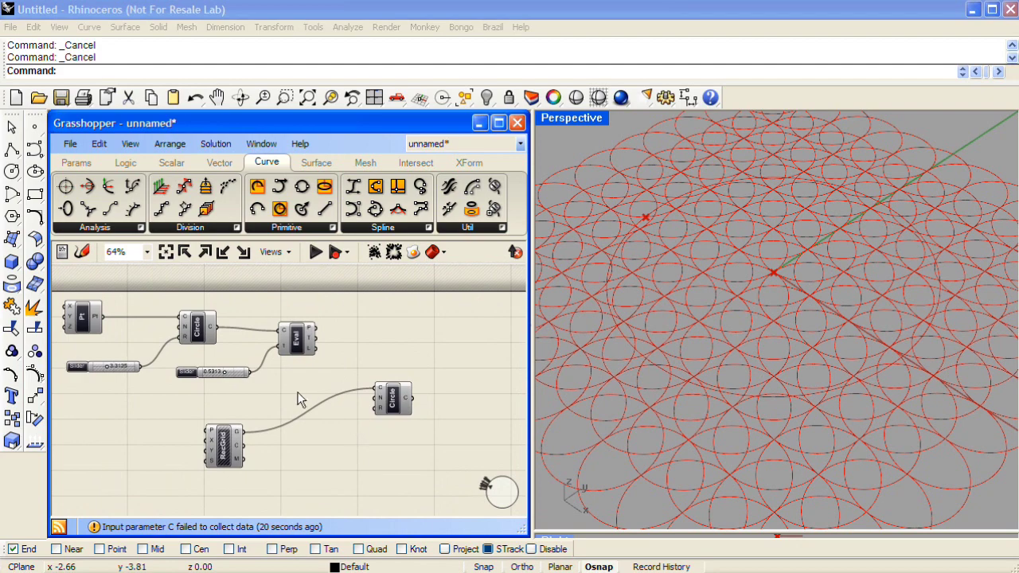
drag(303, 349, 295, 339)
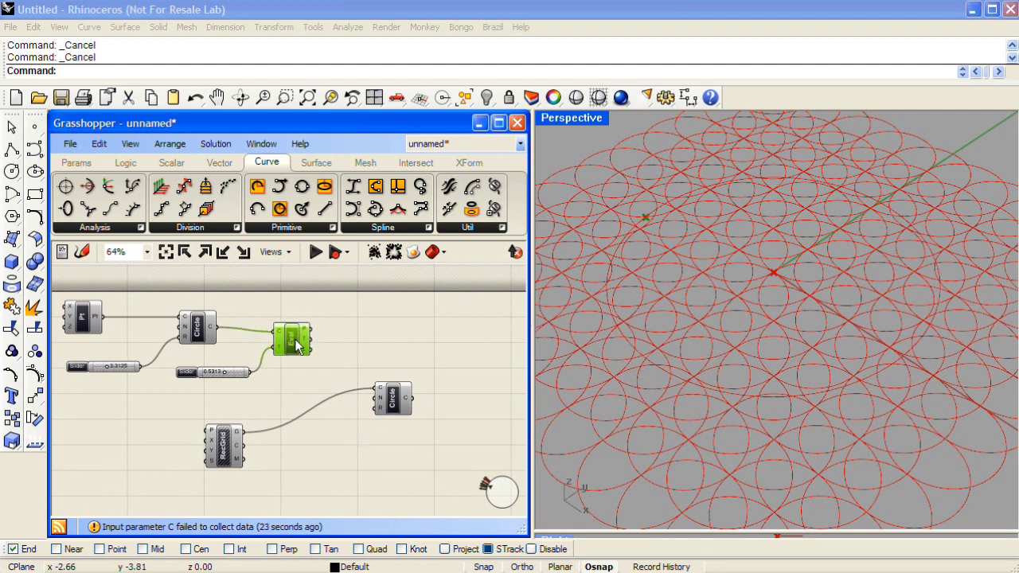
scroll(341, 346, up, 3)
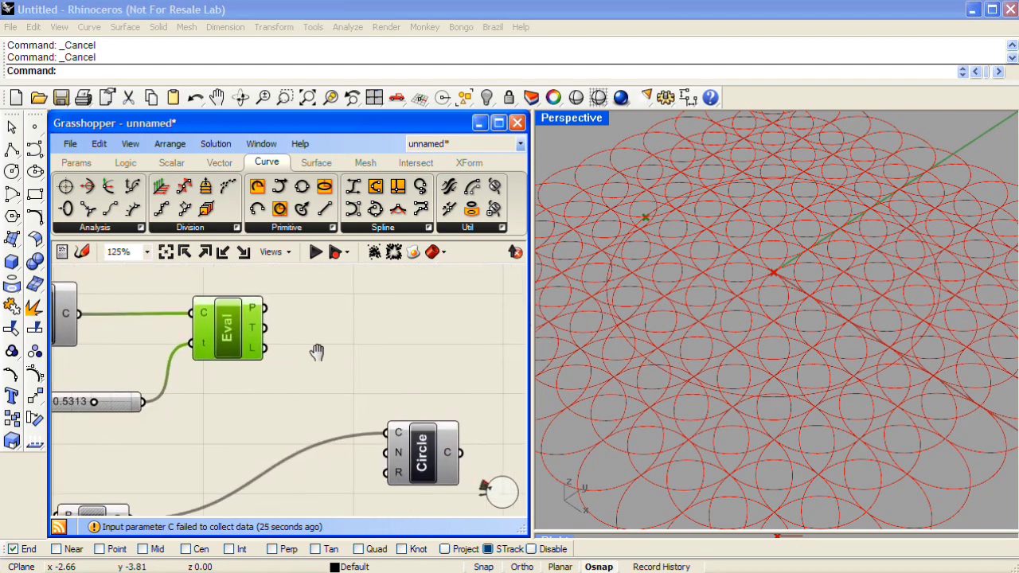
Add a Distance component from the evaluated point to each grid point, giving 121 values
click(219, 164)
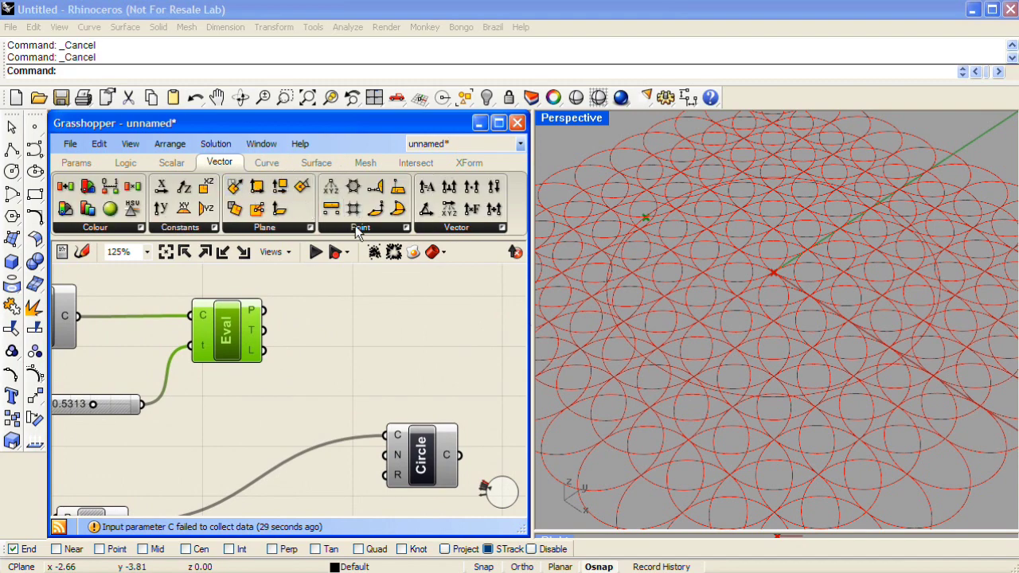
drag(331, 209, 399, 336)
click(395, 337)
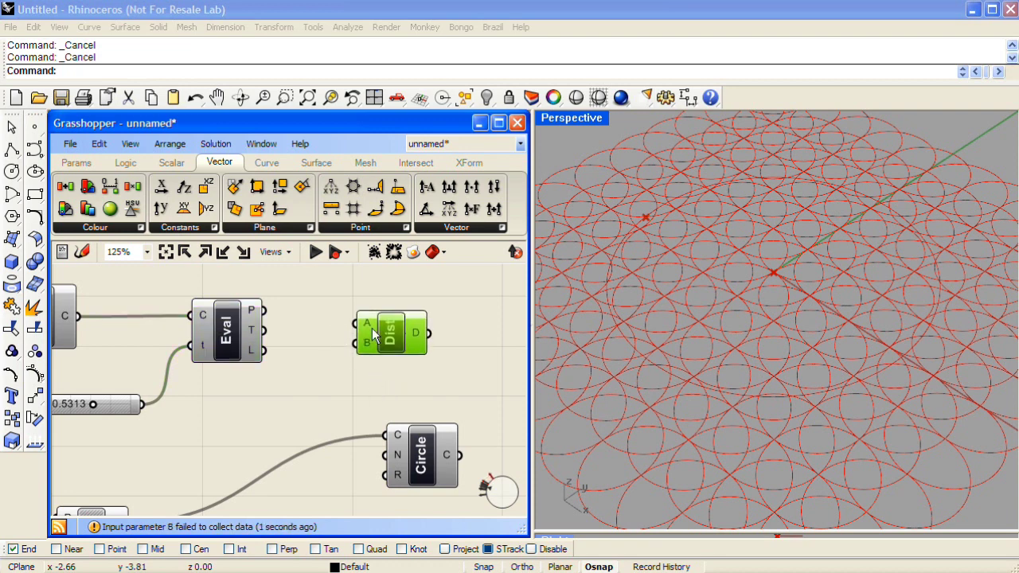
drag(264, 310, 356, 323)
right_drag(315, 406, 315, 369)
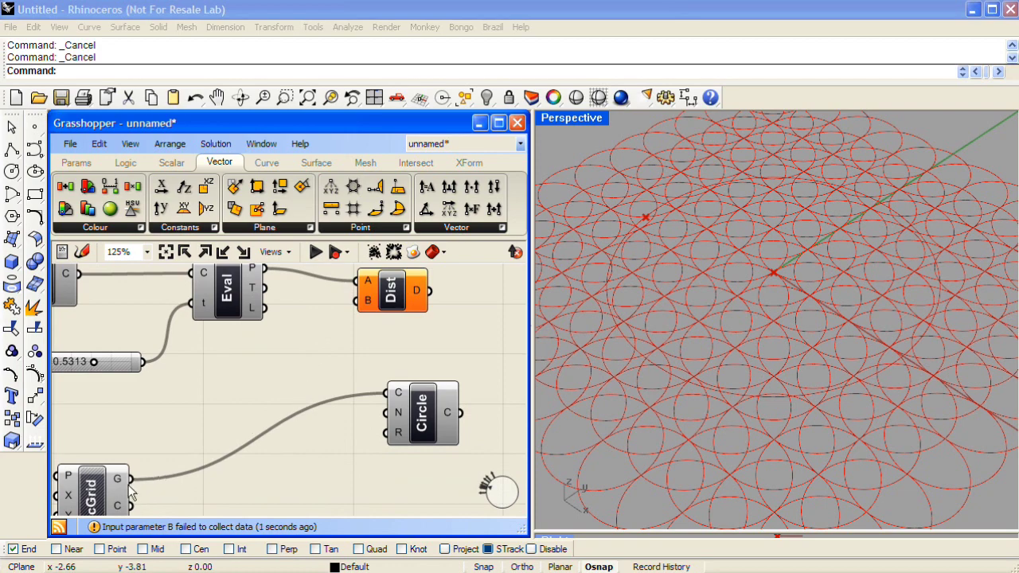
drag(129, 478, 356, 300)
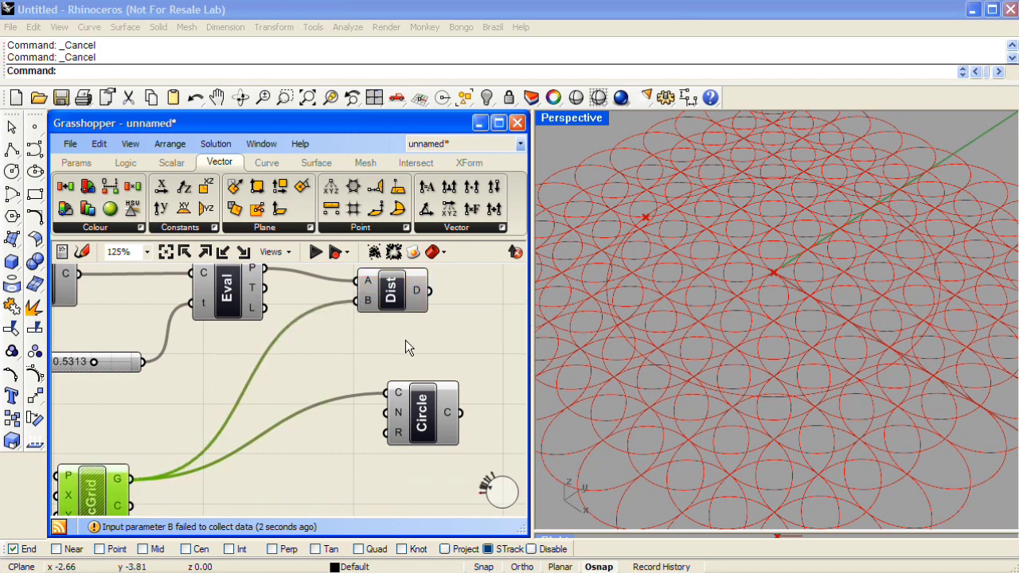
scroll(369, 347, up, 4)
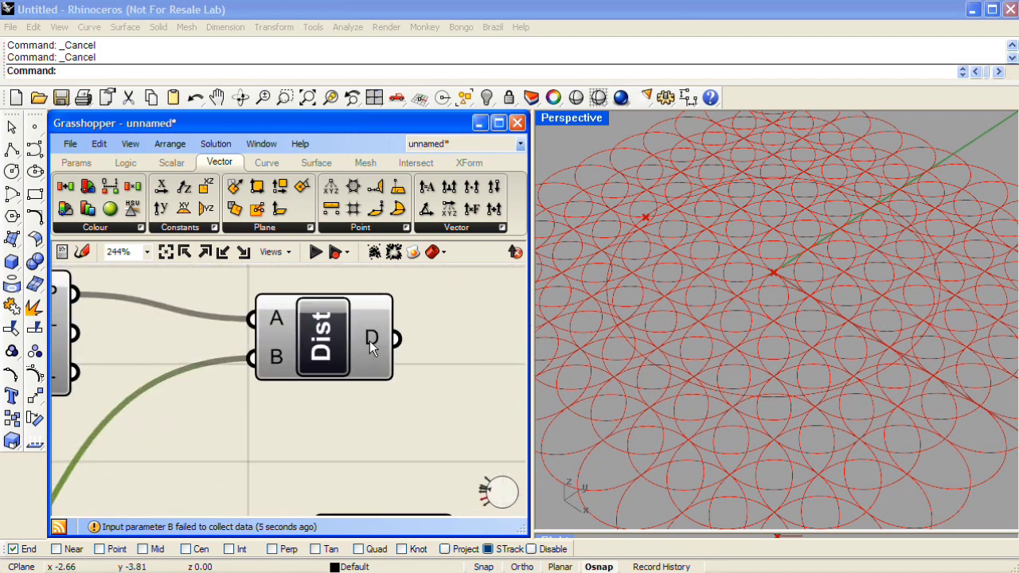
mouse_move(378, 337)
Wire the distances into the grid circles' radius, inspect them, then disconnect them
right_drag(373, 439, 315, 402)
scroll(332, 400, down, 3)
drag(326, 469, 433, 462)
click(369, 344)
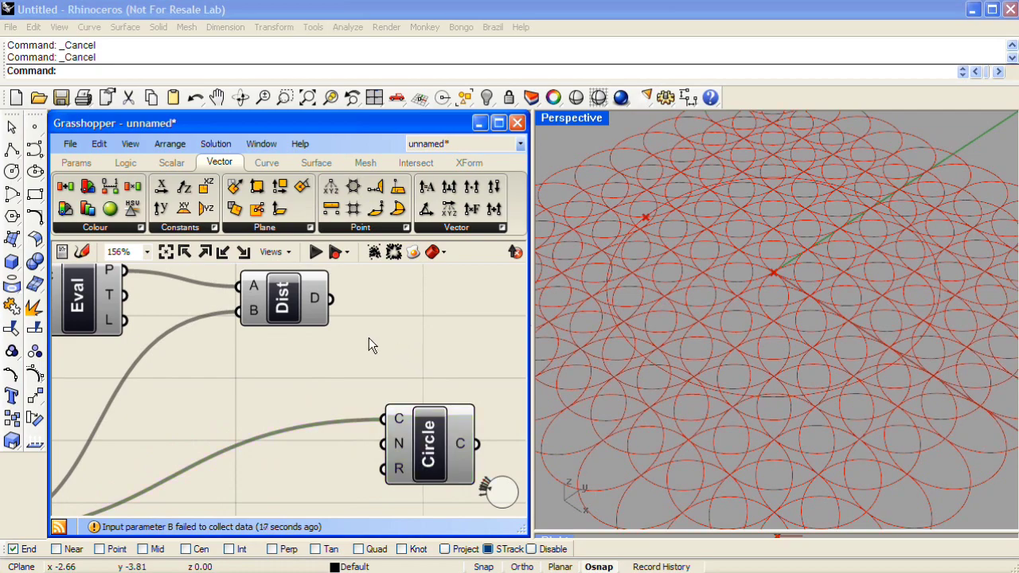
drag(332, 300, 374, 467)
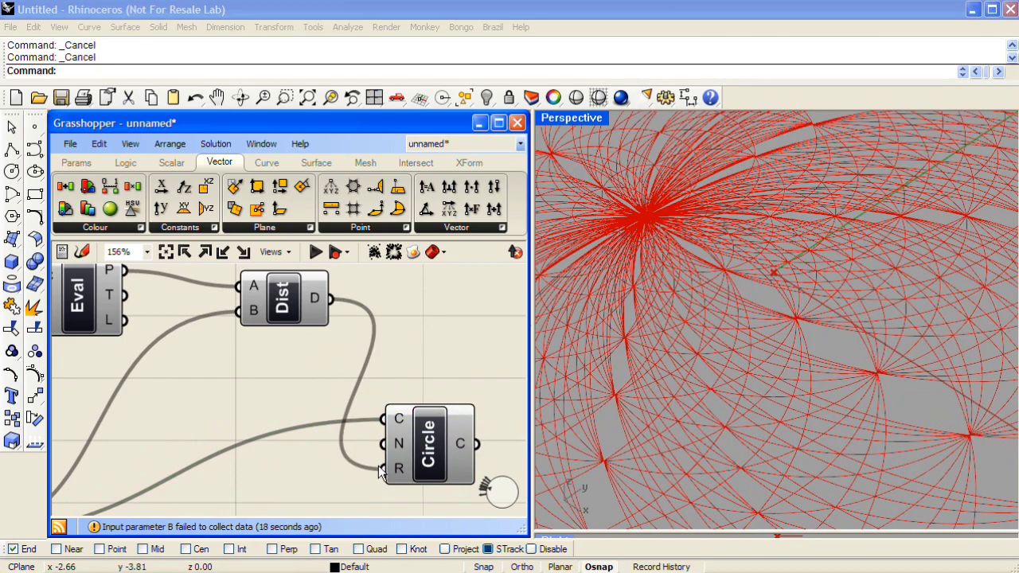
right_drag(672, 313, 789, 342)
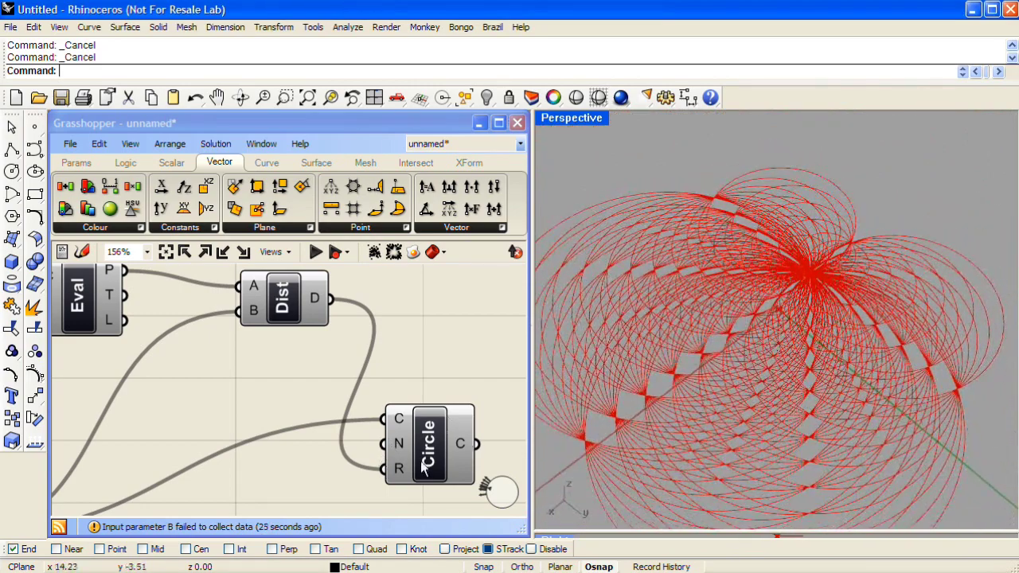
right_click(397, 469)
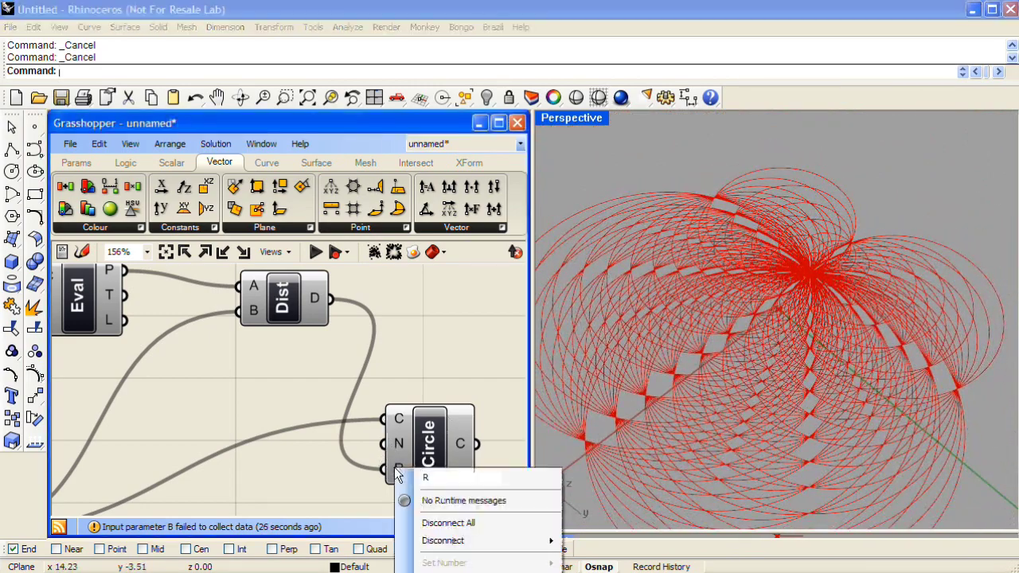
click(447, 523)
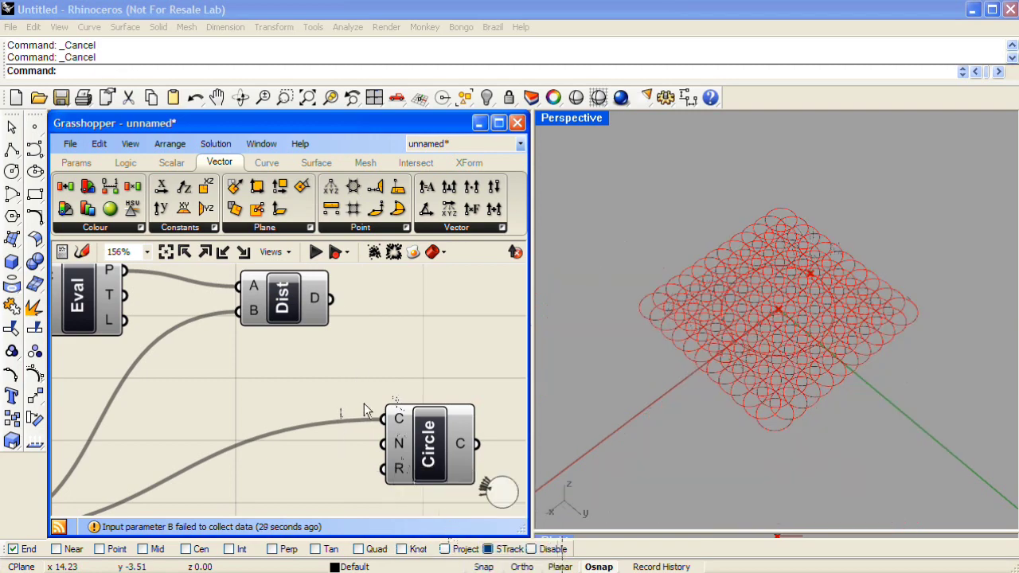
Add a Division component with the Distance output wired to input A
right_drag(823, 291, 792, 299)
drag(448, 454, 462, 445)
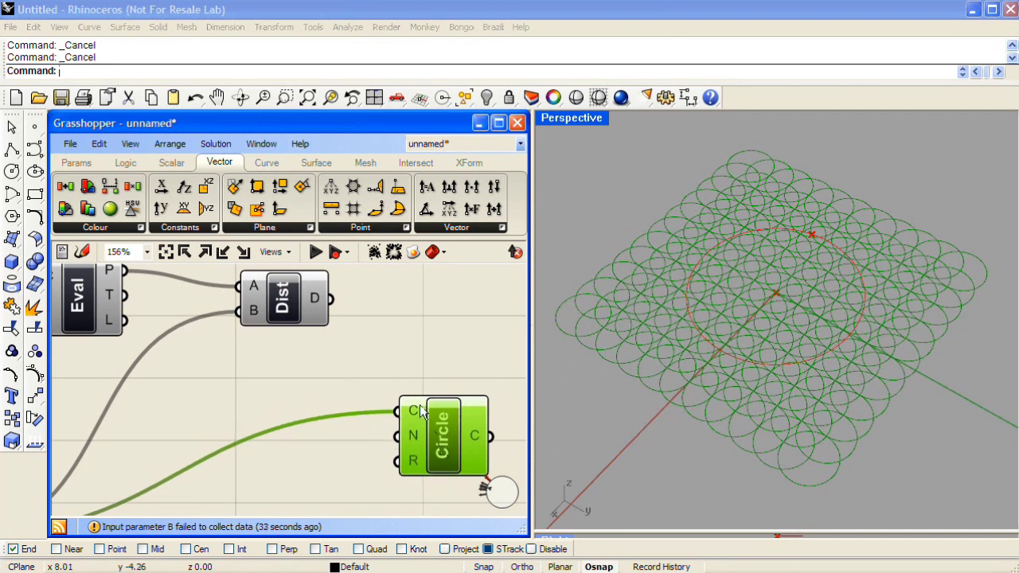
drag(302, 316, 277, 323)
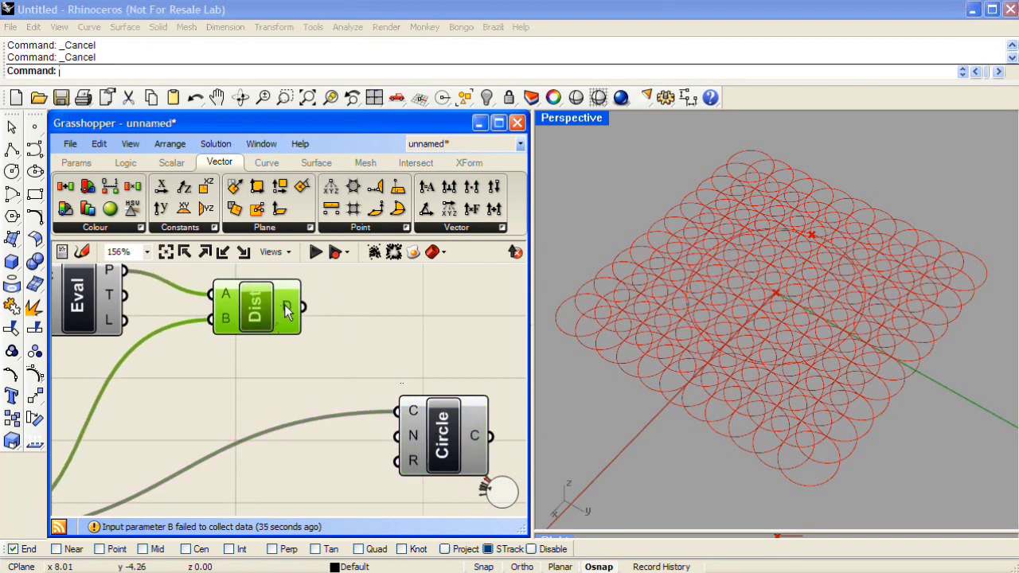
mouse_move(284, 305)
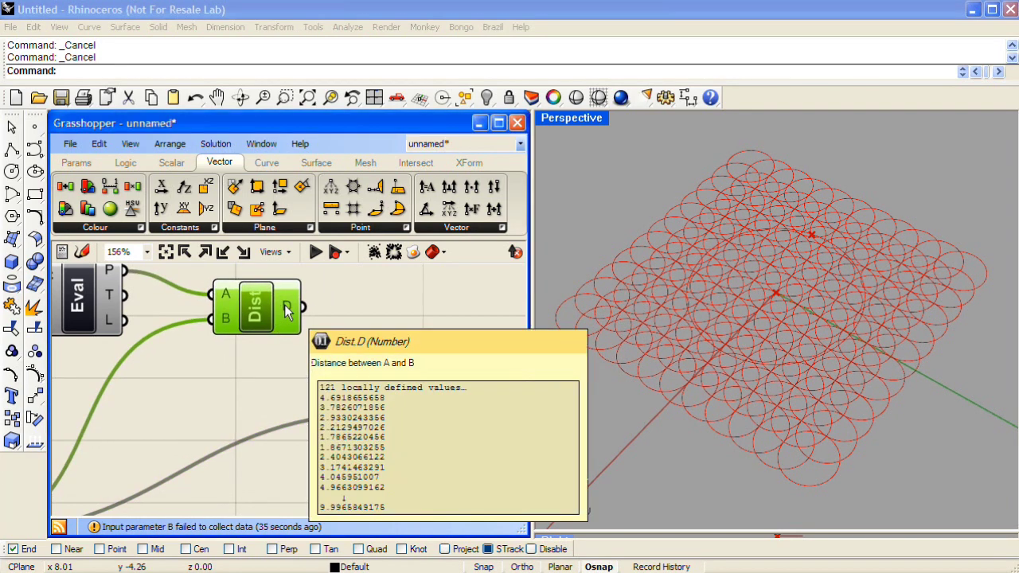
click(171, 163)
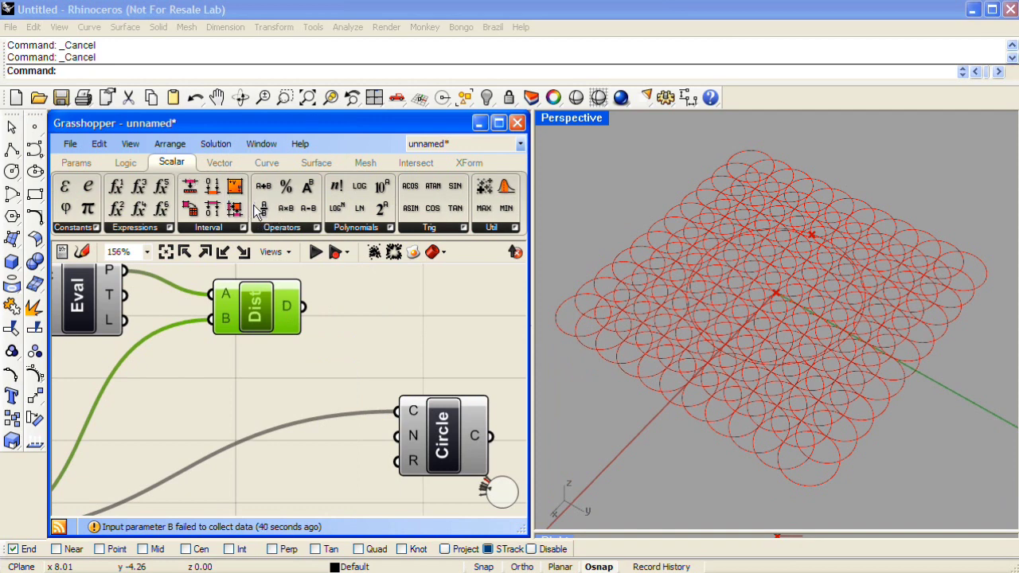
drag(263, 211, 289, 472)
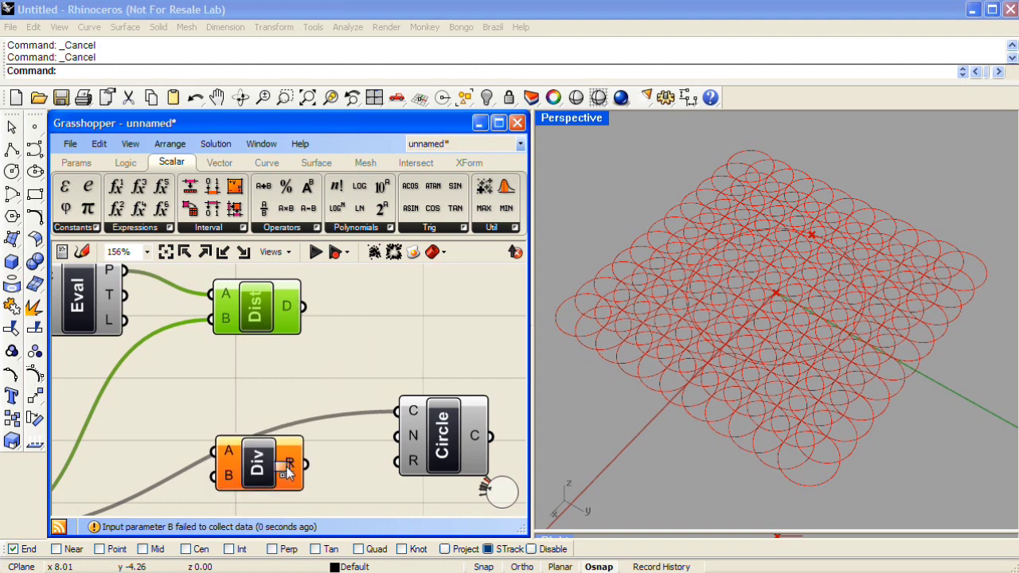
drag(300, 308, 265, 479)
scroll(306, 409, down, 3)
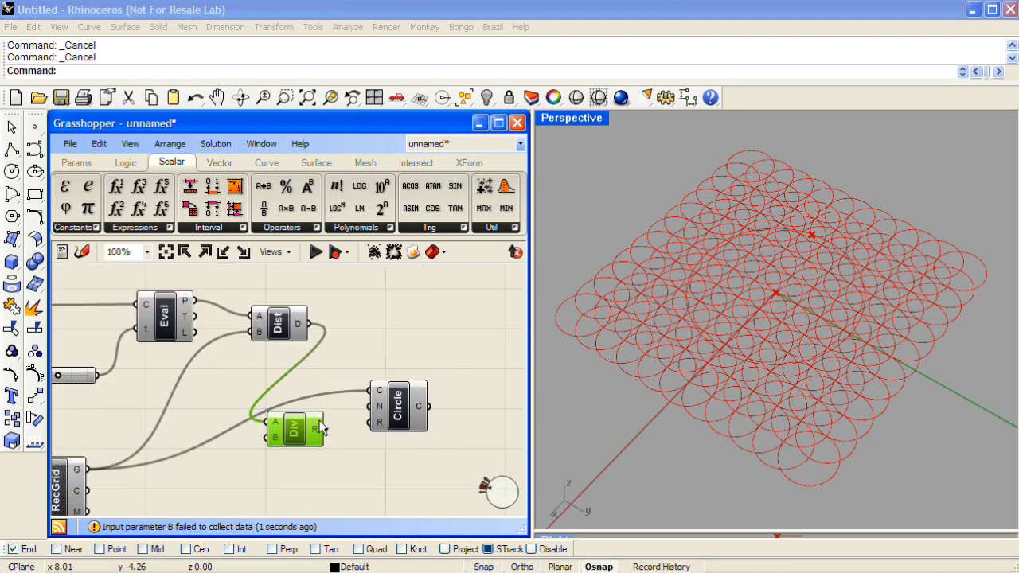
Add a Number Slider ranged 10 to 40 and wire it into Division input B
drag(280, 416, 282, 437)
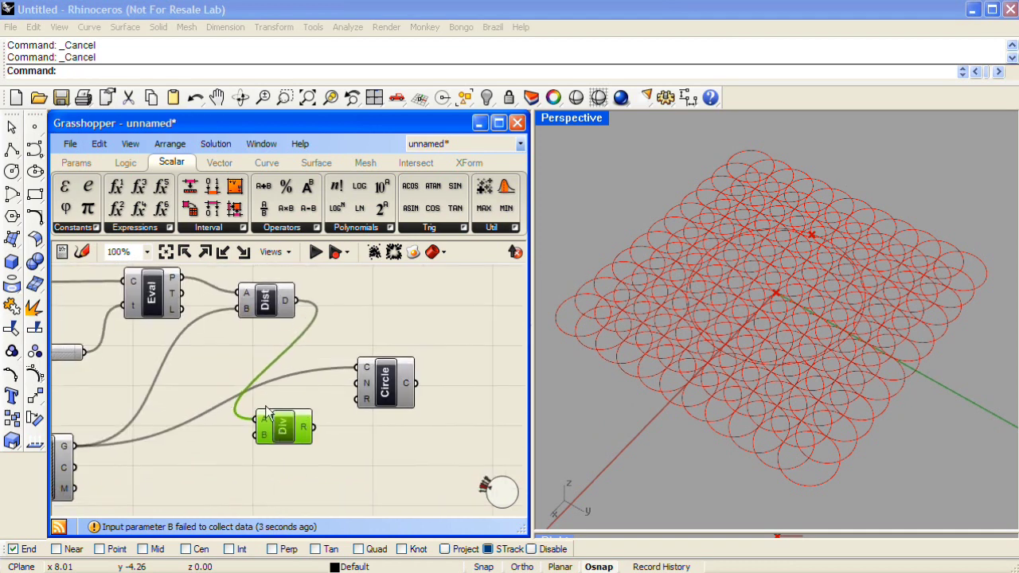
click(77, 163)
drag(414, 187, 196, 470)
double_click(217, 473)
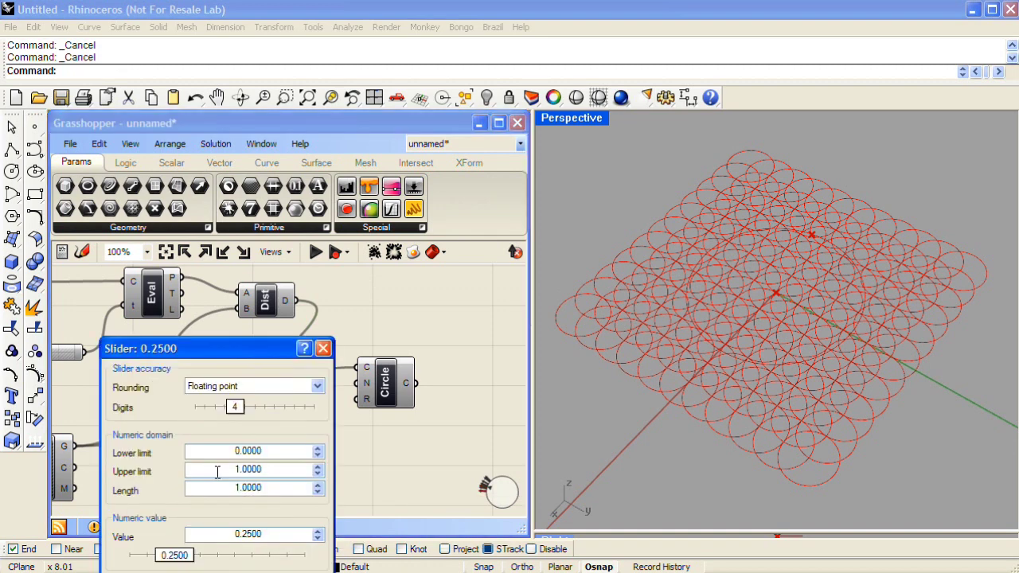
text(10)
key(Tab)
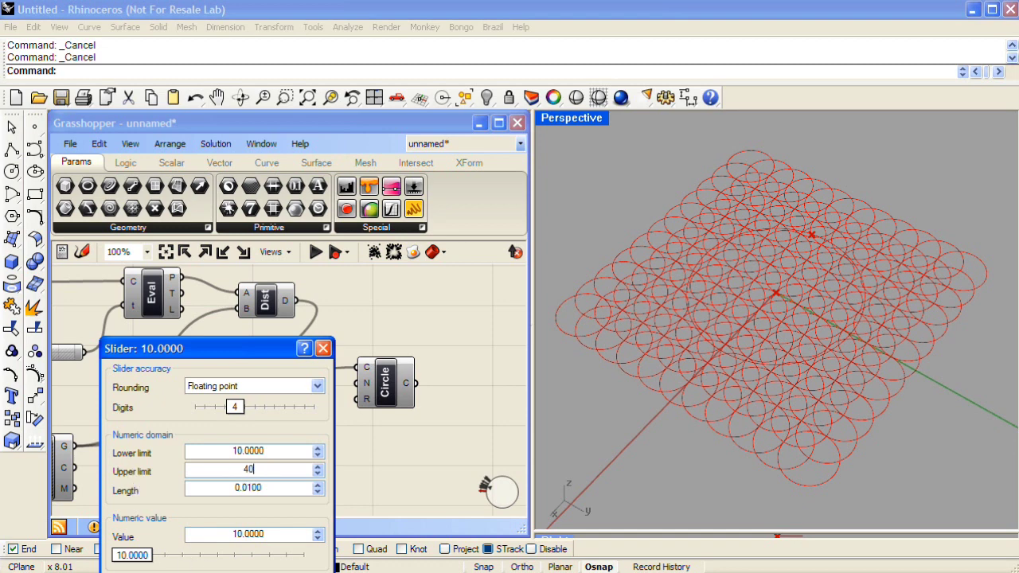
key(Return)
drag(256, 470, 264, 435)
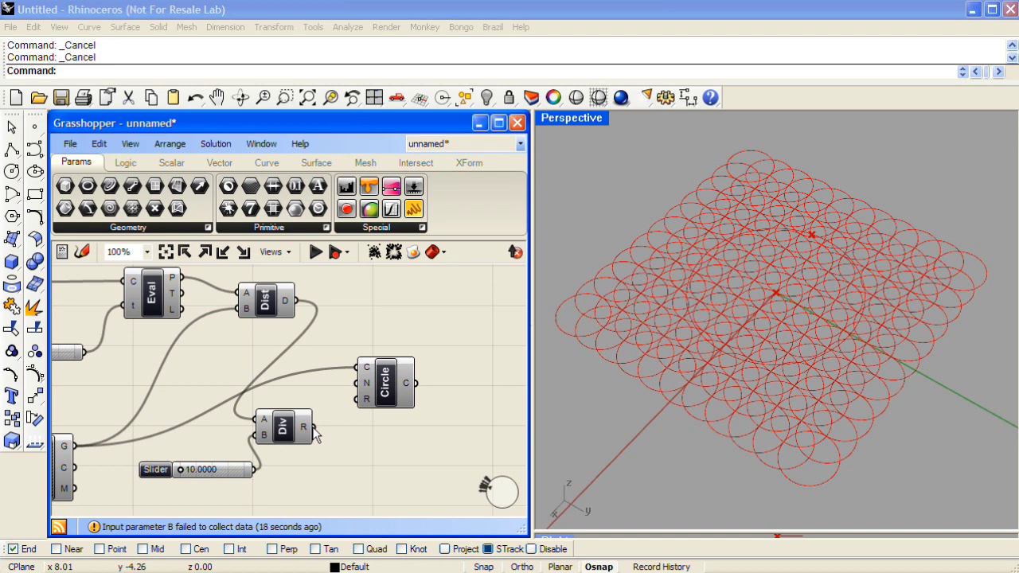
Feed the divided distances into Circle radius and set the divisor slider to 19.1935
drag(322, 423, 358, 404)
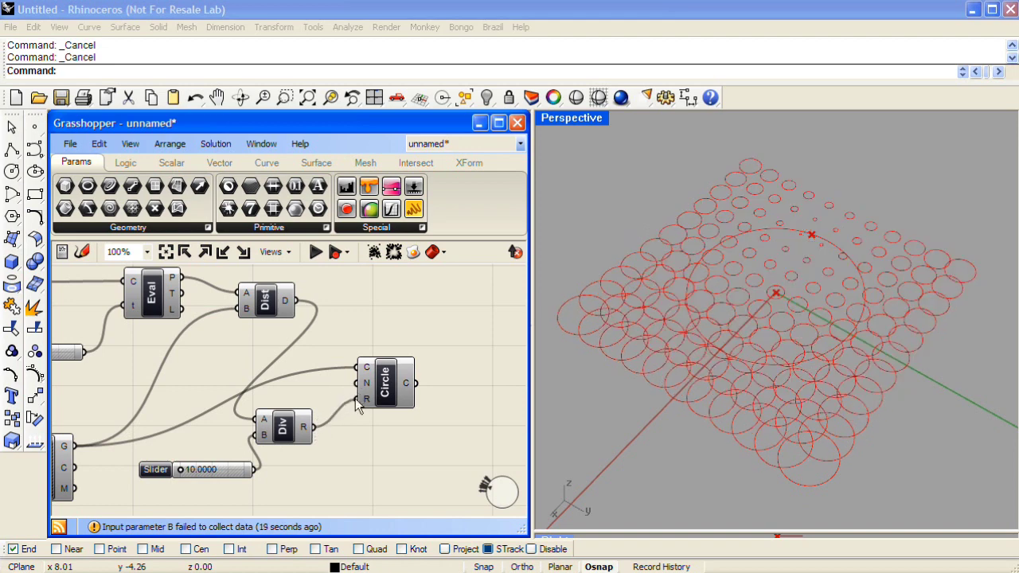
click(283, 428)
scroll(248, 469, up, 5)
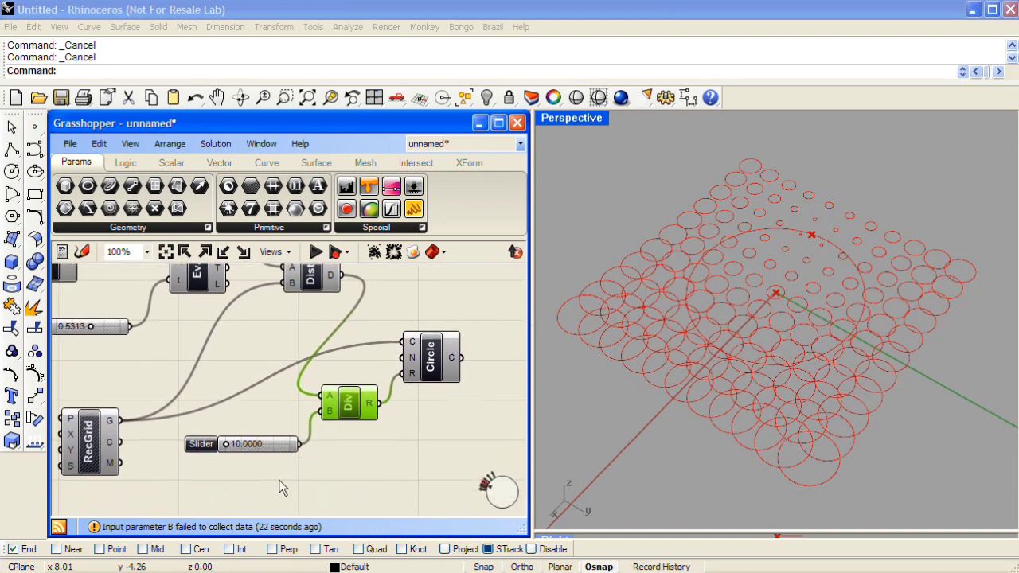
drag(204, 415, 242, 414)
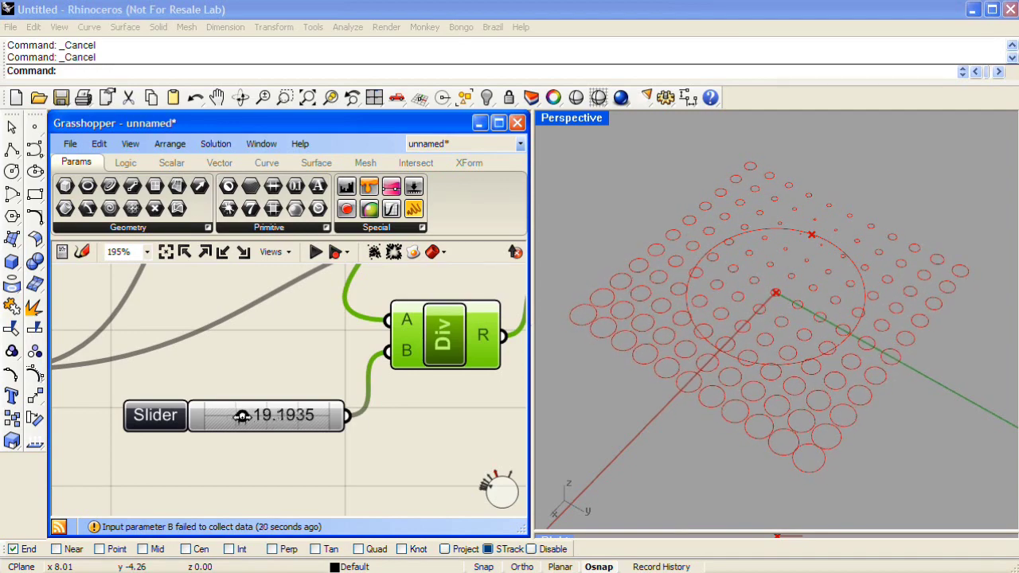
Move the point along the base circle by setting the curve-position slider to 0.5772
right_drag(225, 416, 228, 359)
scroll(227, 359, down, 5)
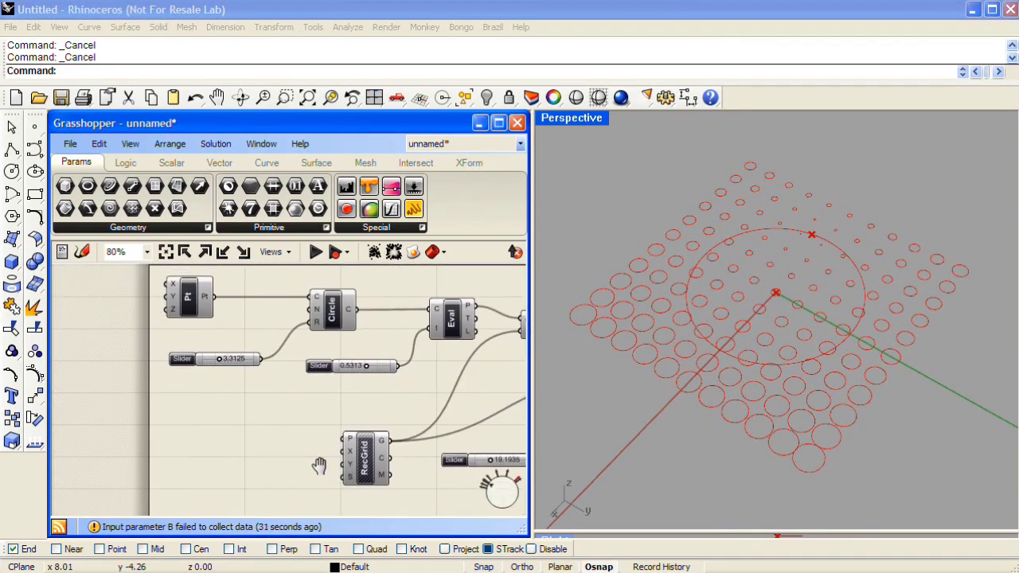
scroll(298, 380, up, 3)
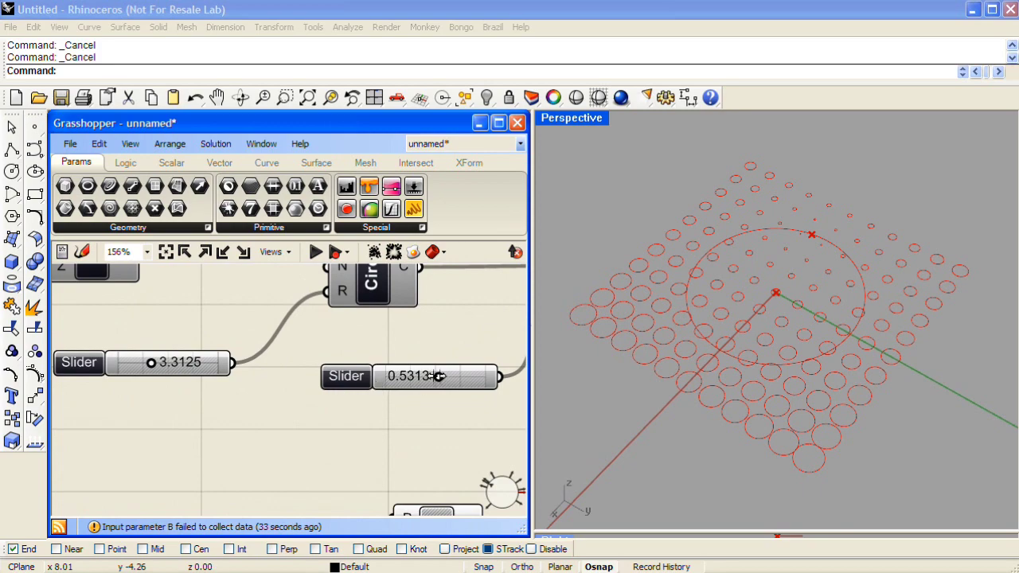
mouse_move(444, 376)
mouse_down()
mouse_move(397, 375)
mouse_move(471, 375)
mouse_move(416, 375)
mouse_move(452, 375)
mouse_move(442, 375)
mouse_up()
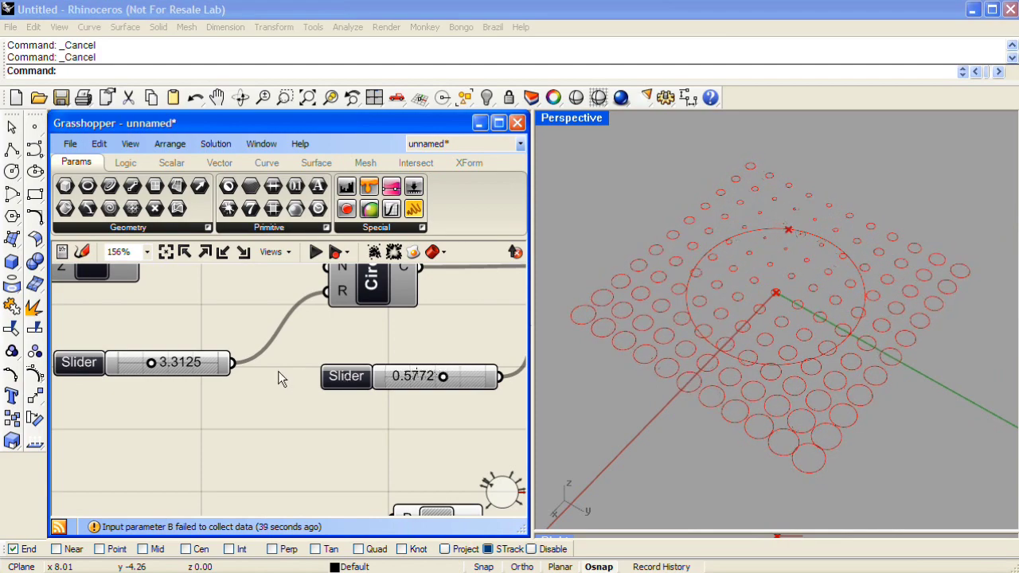